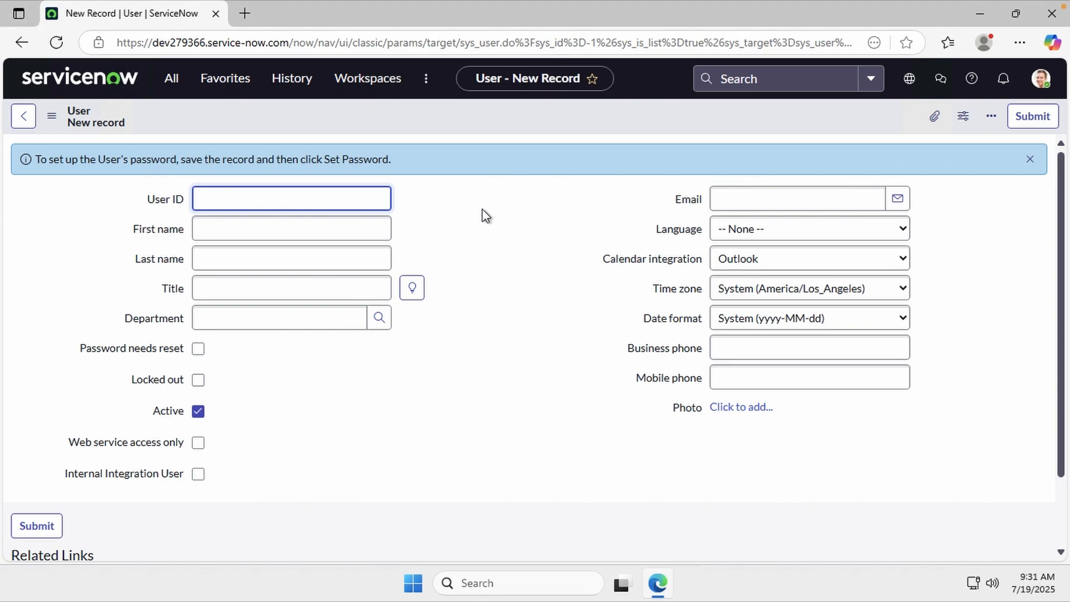
# Create user mid.agent with first name Mid and last name Agent, and save the record
pyautogui.write('mid.agent')
pyautogui.press('Tab')
pyautogui.write('Mid')
pyautogui.press('Tab')
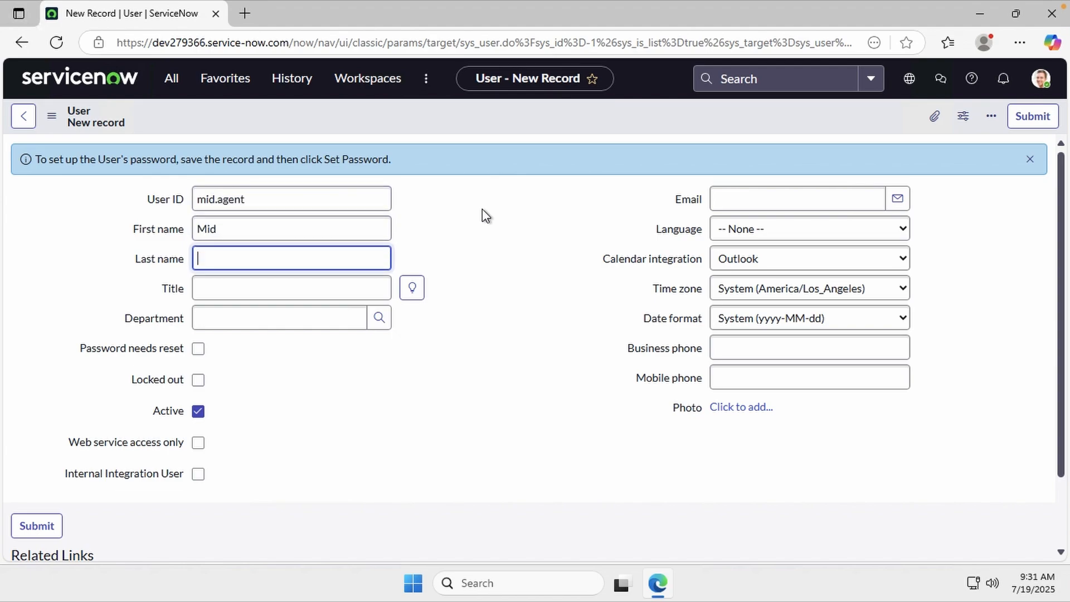
pyautogui.write('Agent')
pyautogui.press('Tab')
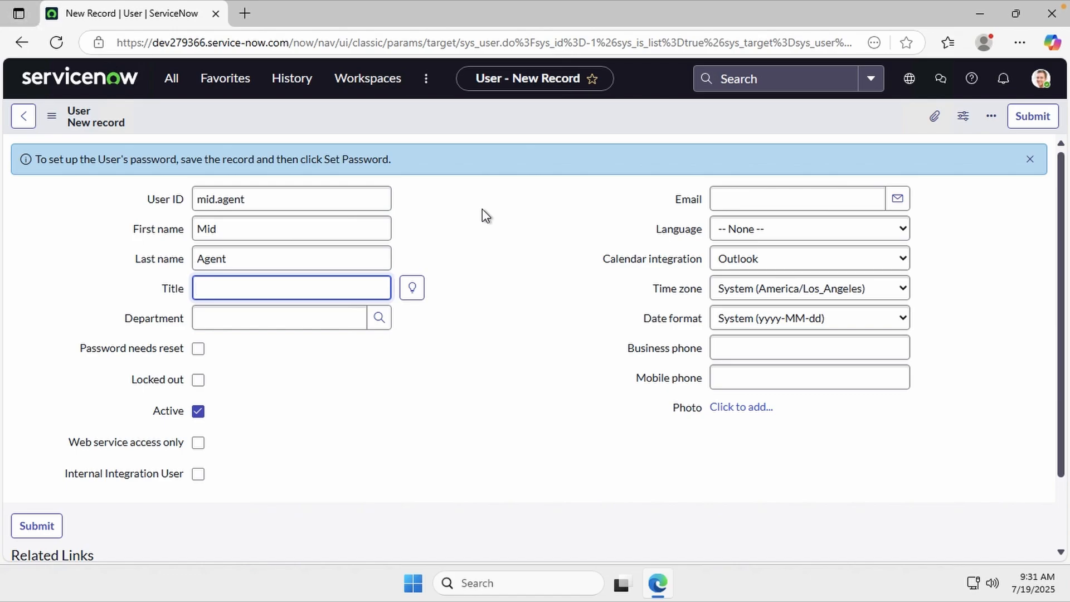
pyautogui.rightClick(583, 116)
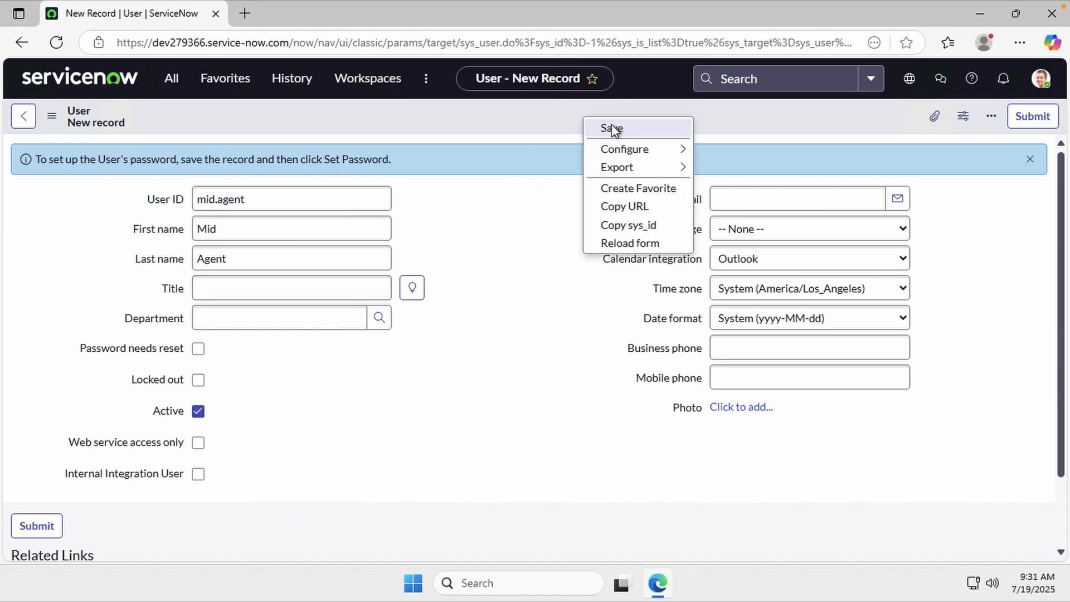
pyautogui.click(611, 124)
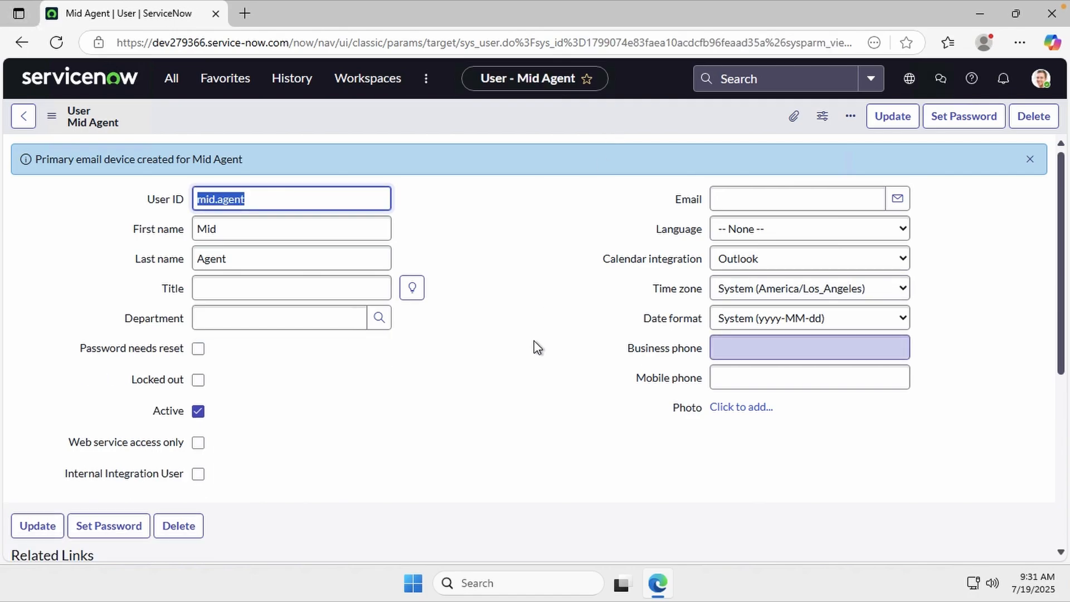
# Generate a random password for mid.agent, copy it, and save it to the user
pyautogui.click(945, 133)
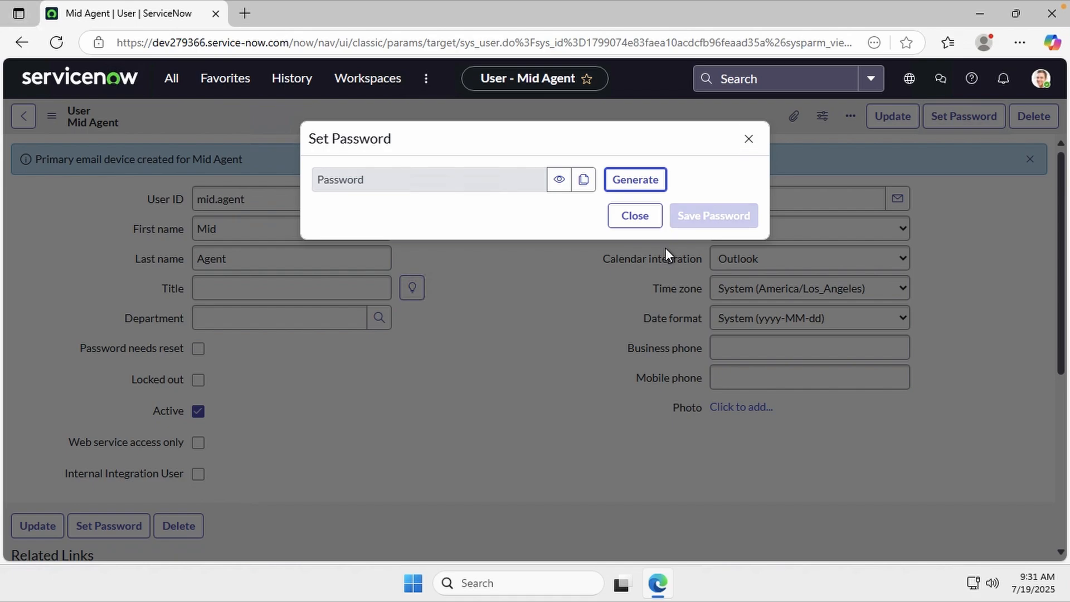
pyautogui.click(558, 179)
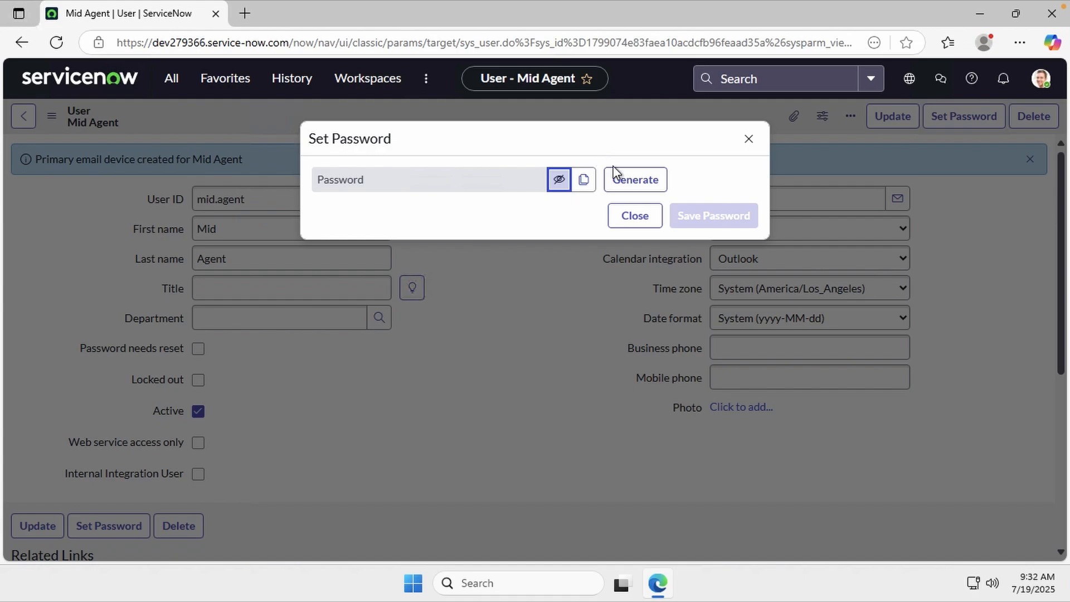
pyautogui.click(624, 182)
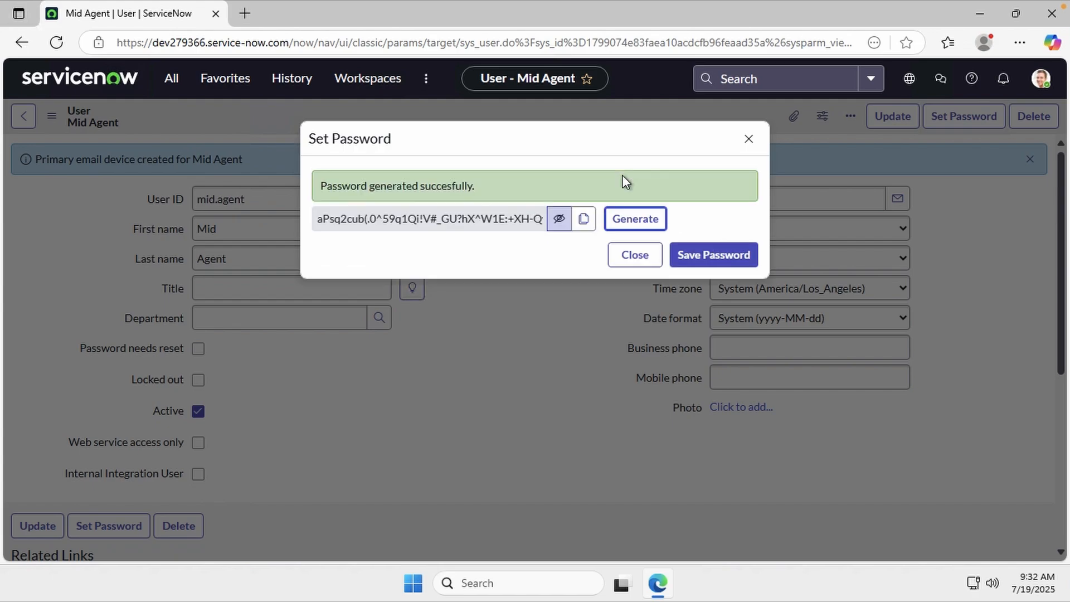
pyautogui.click(640, 220)
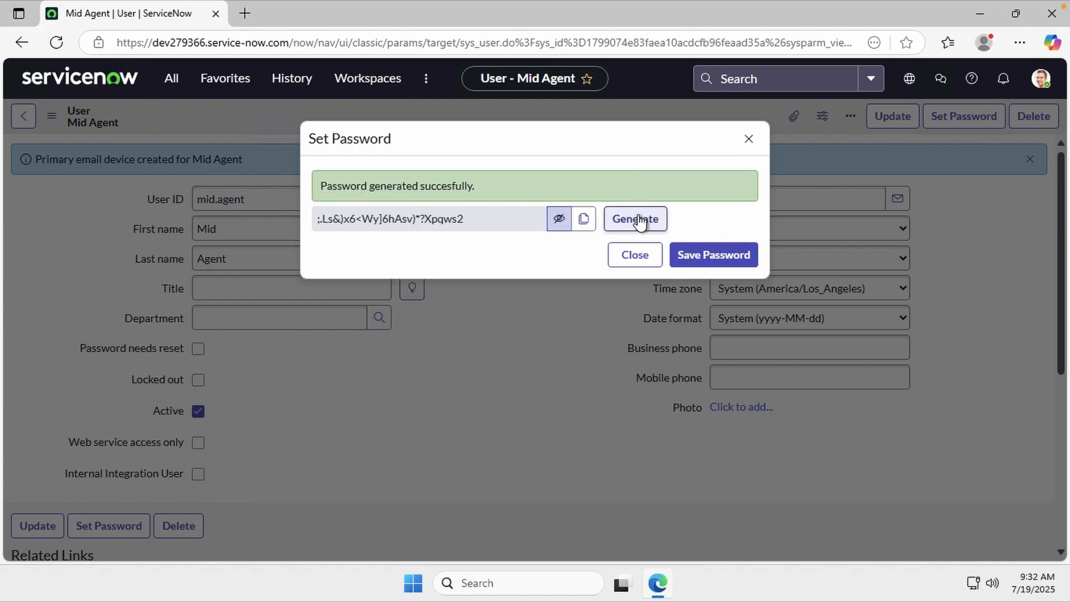
pyautogui.click(639, 220)
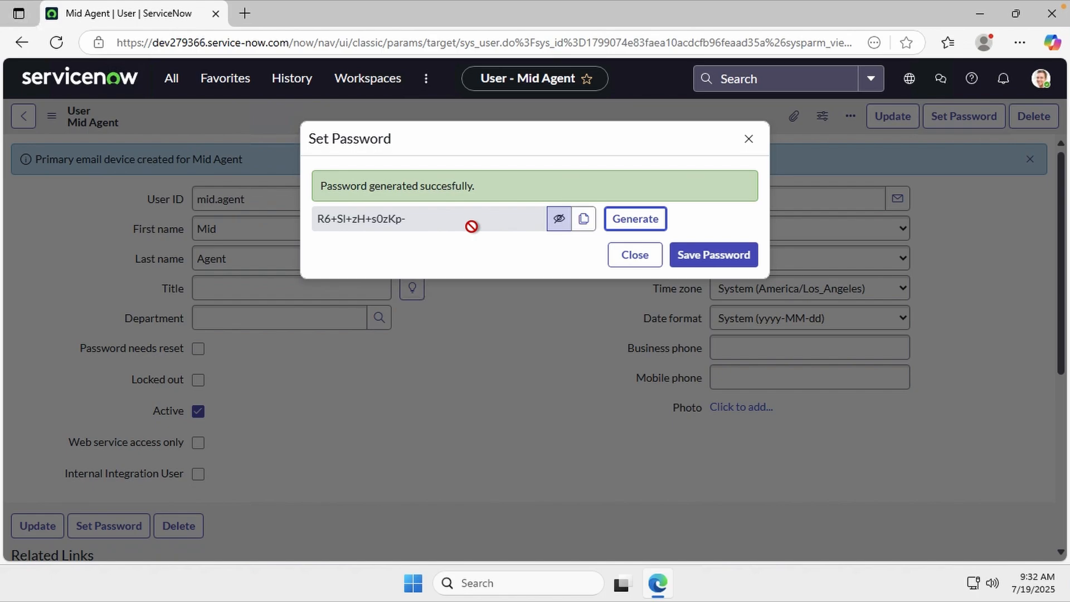
pyautogui.click(583, 221)
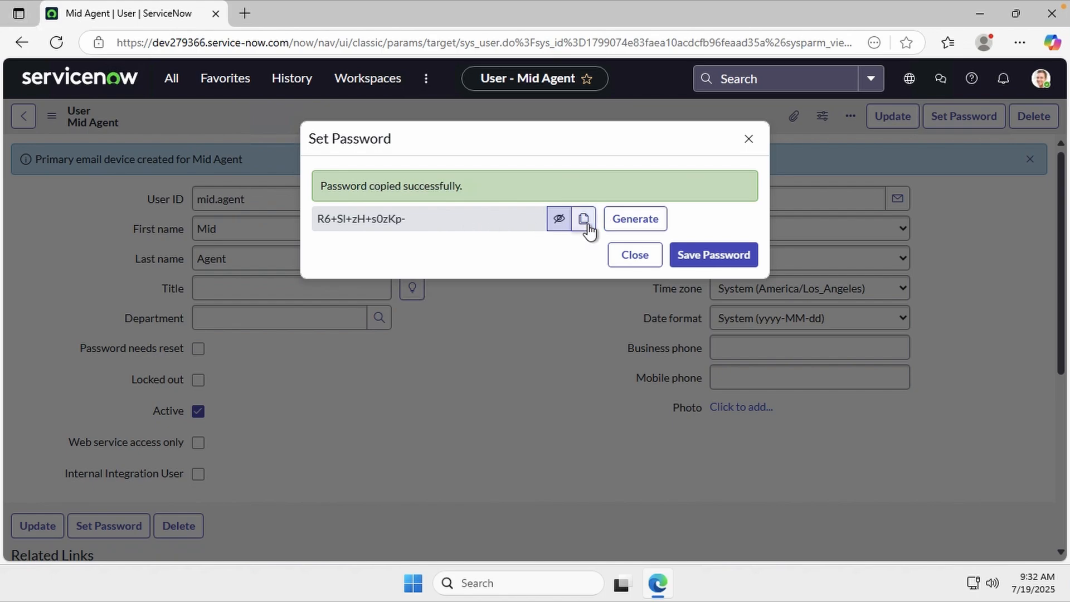
pyautogui.click(680, 259)
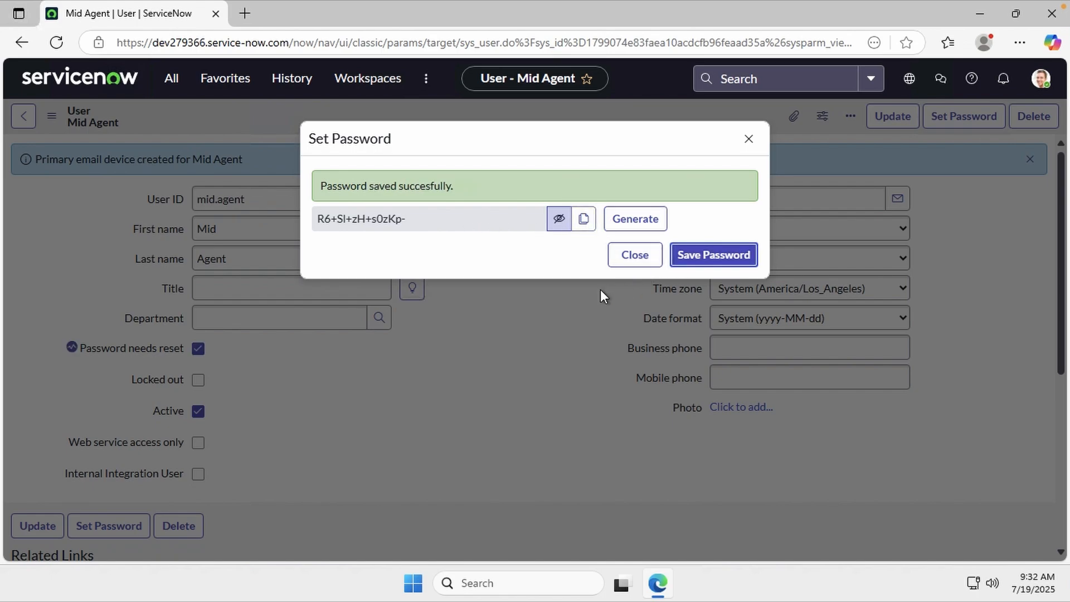
pyautogui.click(636, 261)
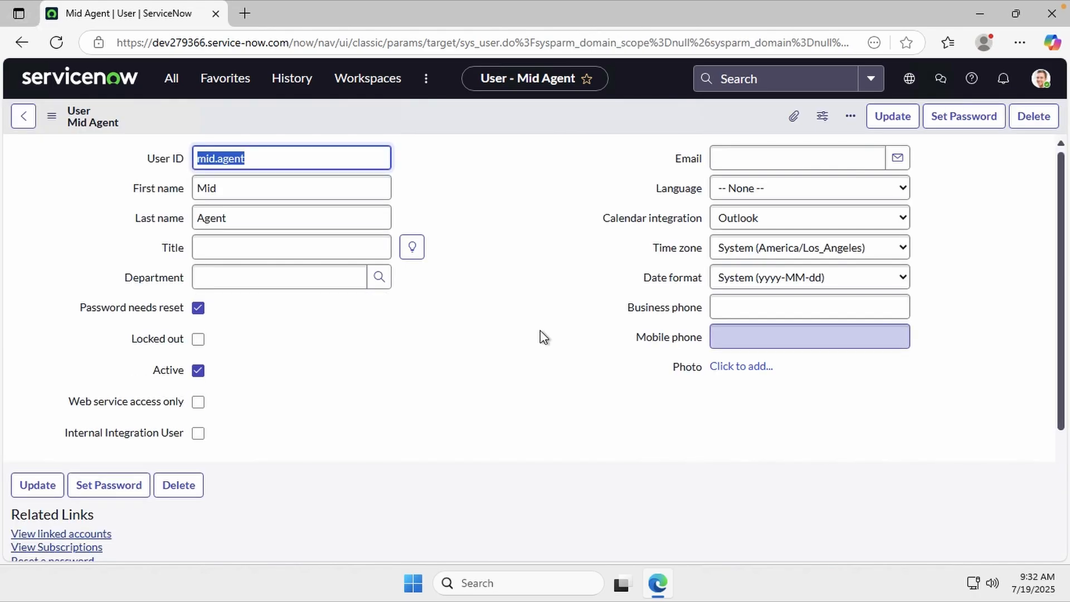
# Turn off Password needs reset, save the user, and begin editing its roles
pyautogui.click(199, 309)
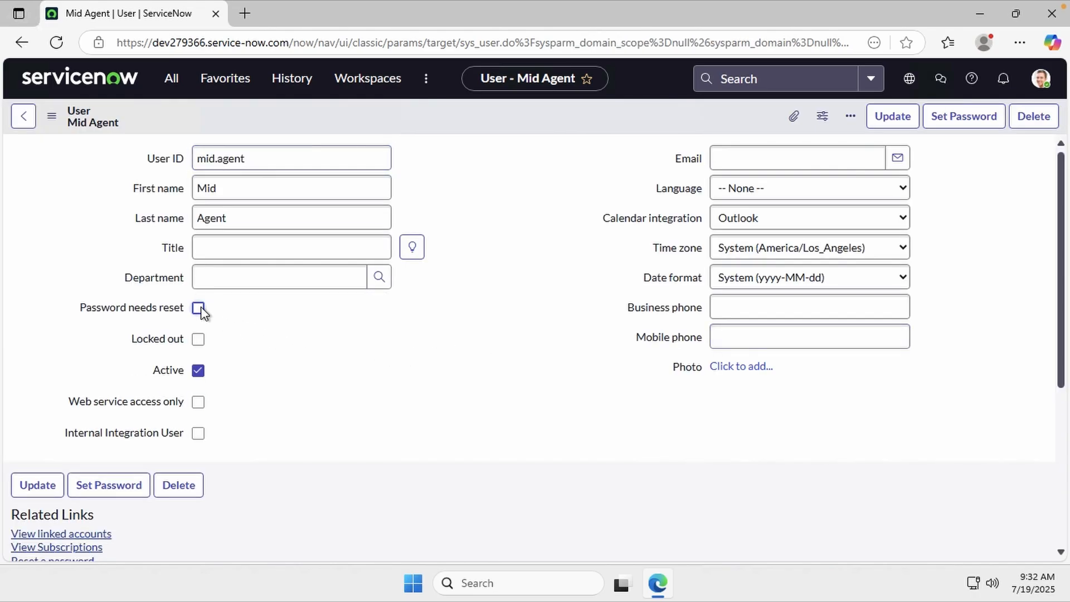
pyautogui.rightClick(479, 116)
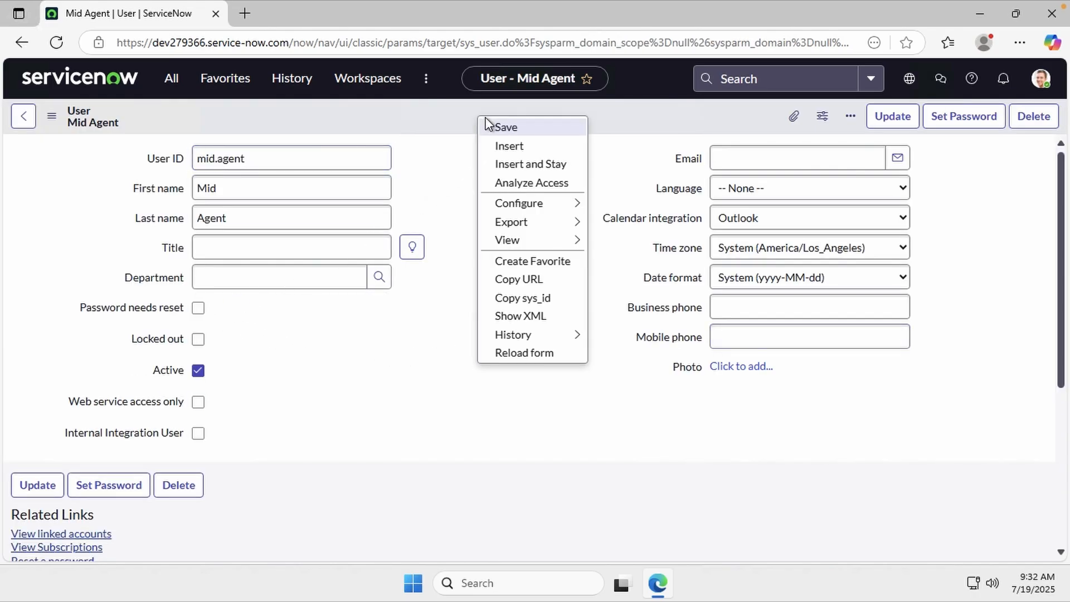
pyautogui.click(516, 130)
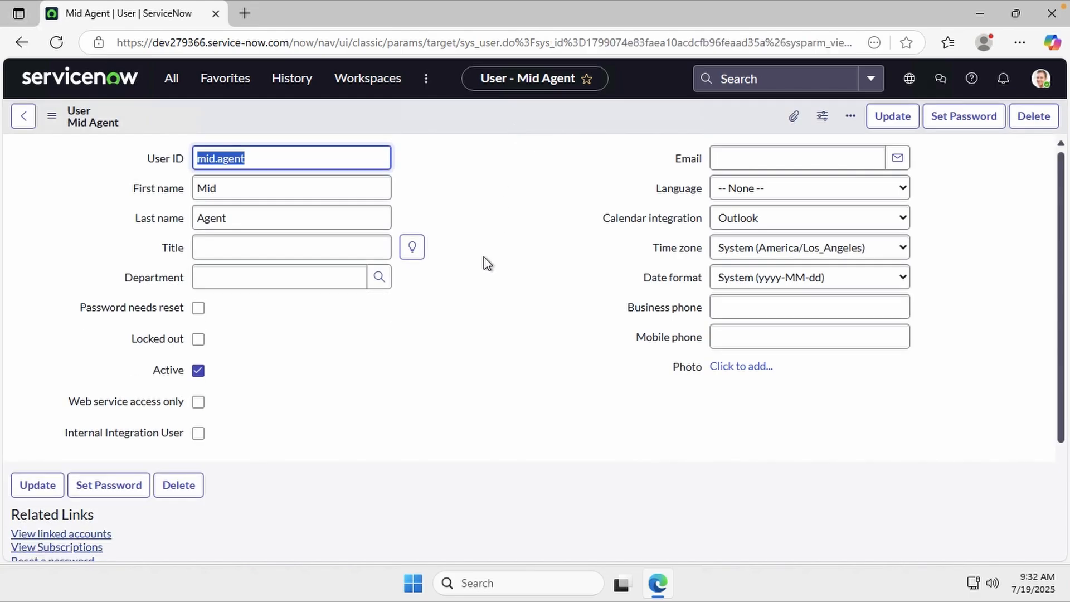
pyautogui.scroll(-5, 527, 303)
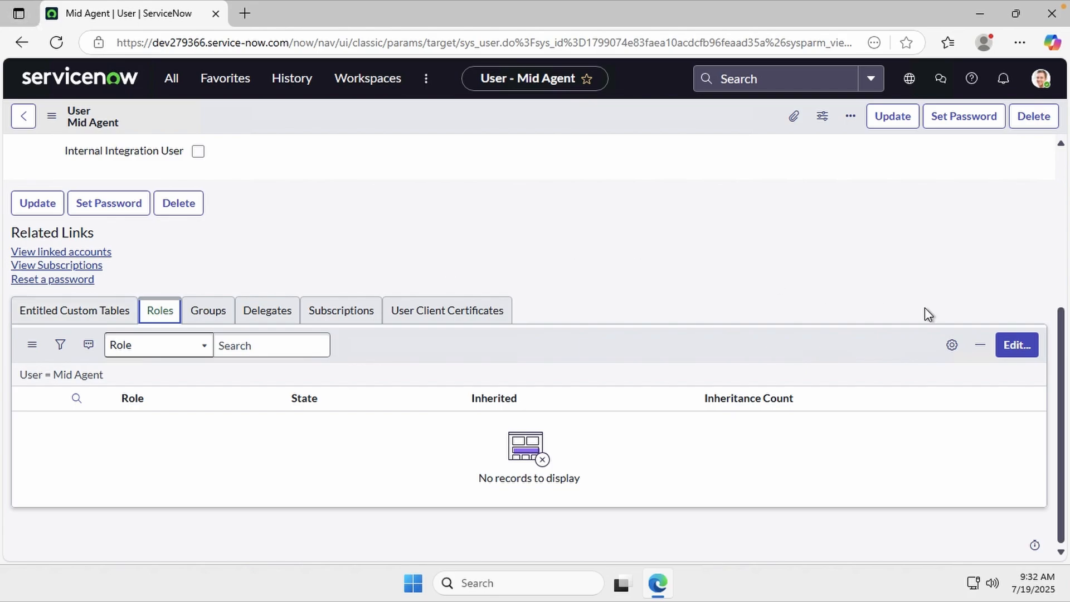
pyautogui.click(1009, 352)
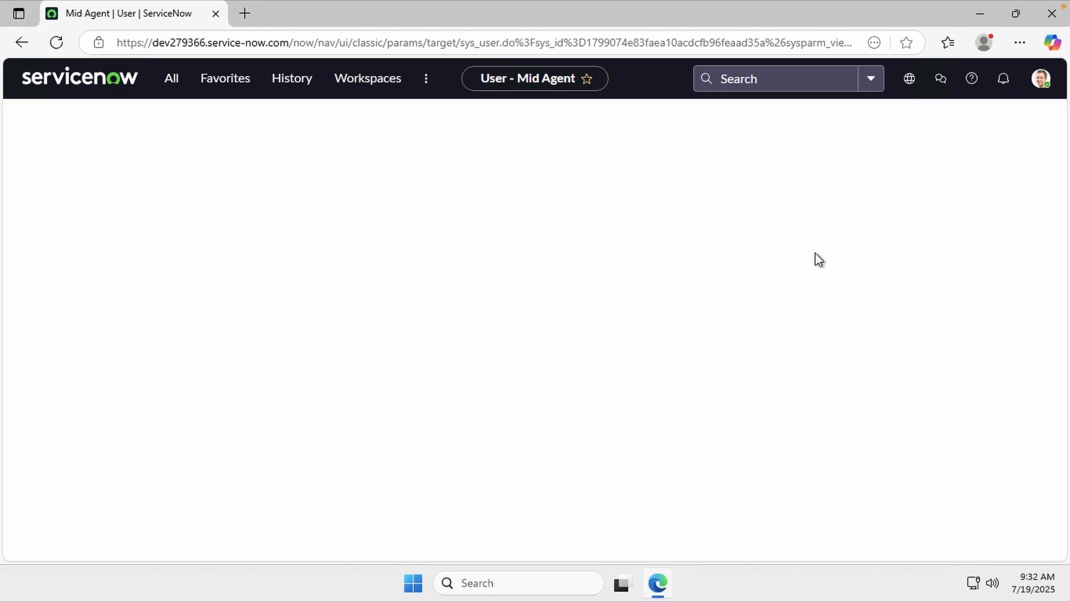
# Find mid_server in the role collection, add it to mid.agent's Roles List, and save
pyautogui.click(427, 300)
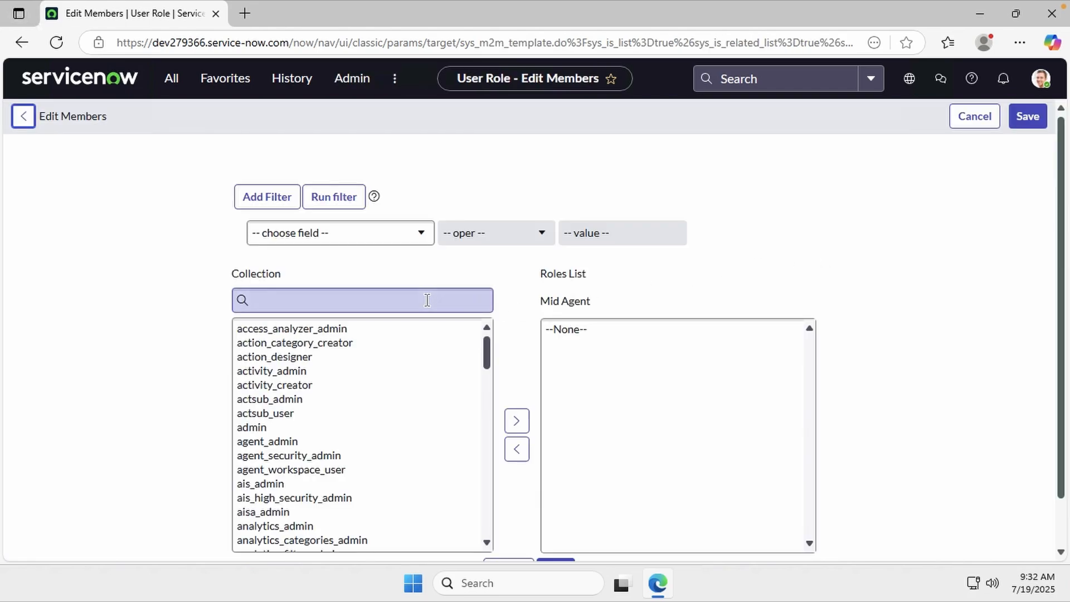
pyautogui.write('mid_serv')
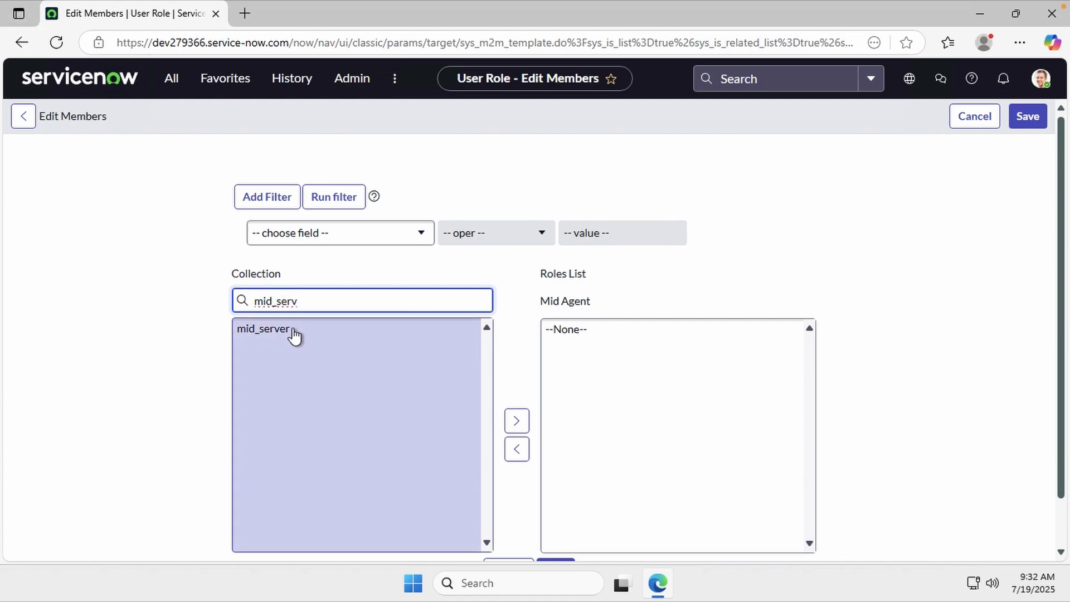
pyautogui.click(294, 330)
pyautogui.click(511, 420)
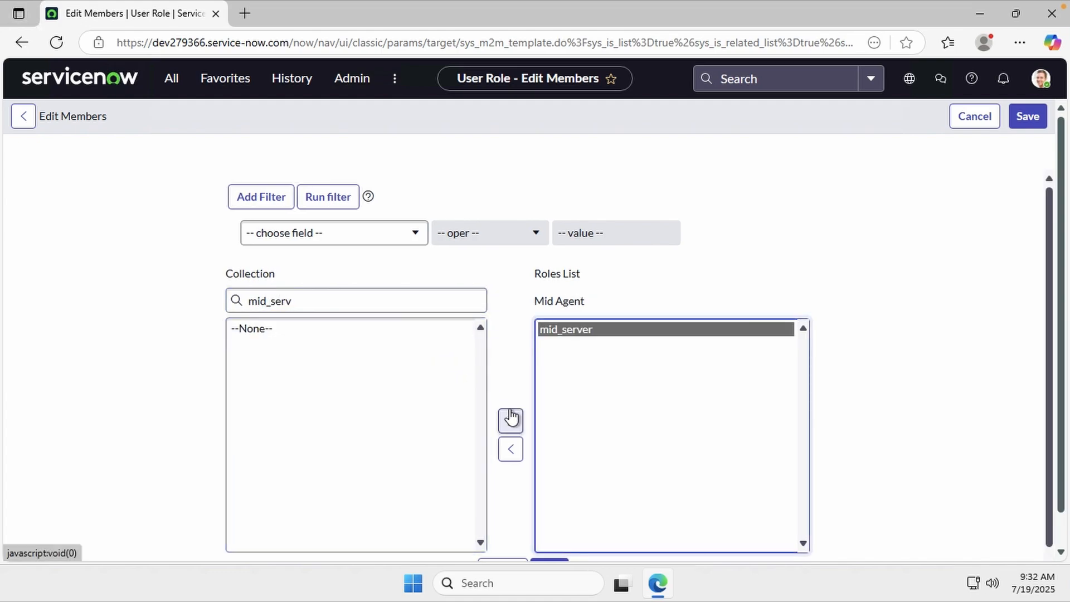
pyautogui.scroll(-1, 511, 418)
pyautogui.click(548, 530)
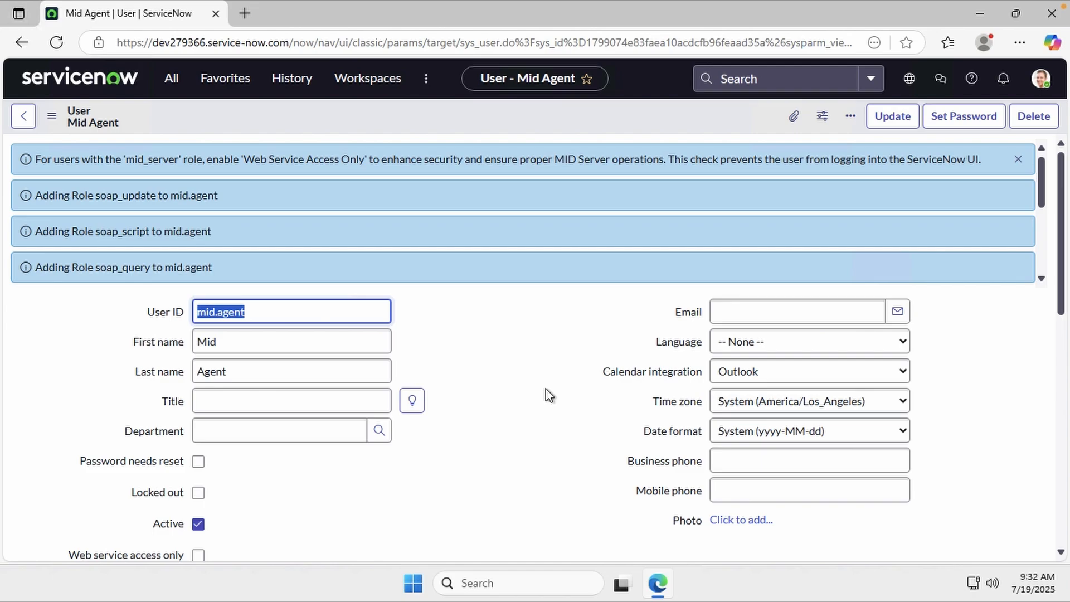
pyautogui.scroll(-4, 549, 394)
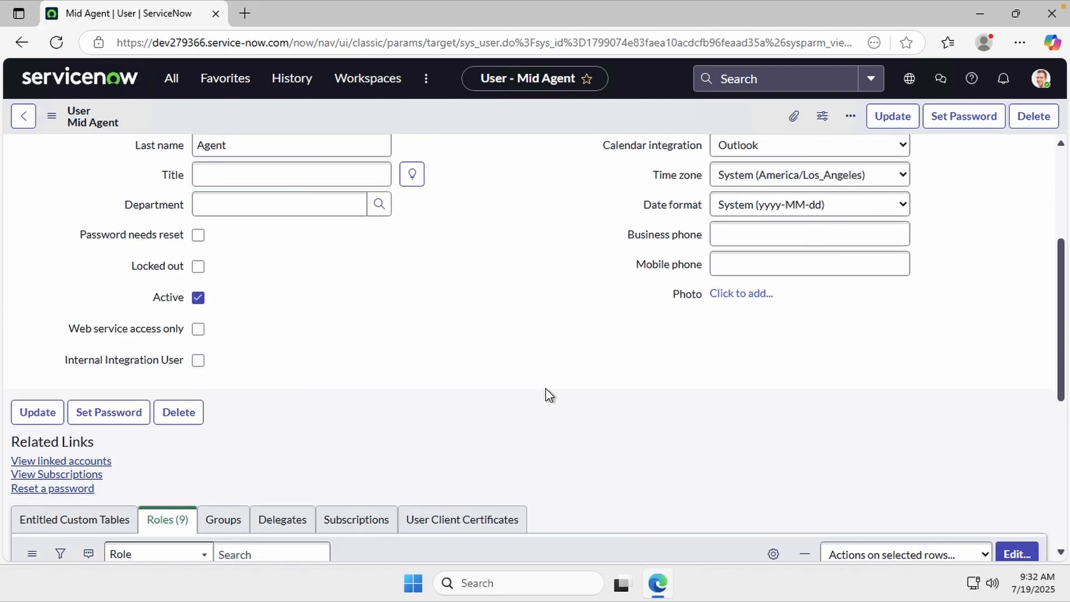
pyautogui.scroll(3, 549, 394)
pyautogui.scroll(1, 549, 395)
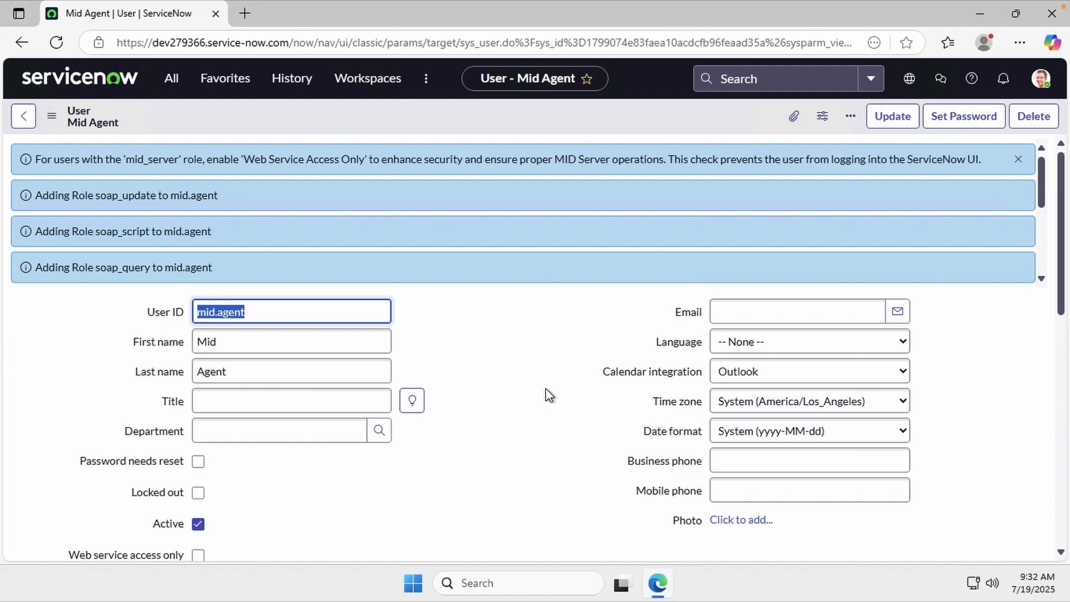
# Download the Windows 64-bit MID Server installer from the MID Server downloads page, then minimize the browser
pyautogui.click(177, 84)
pyautogui.write('m')
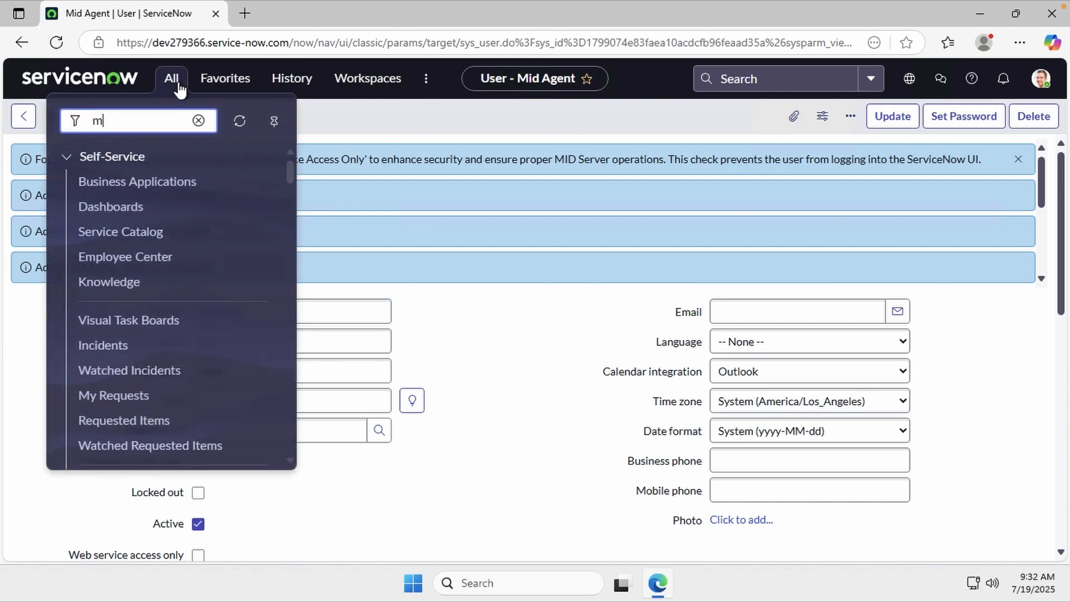
pyautogui.write('id')
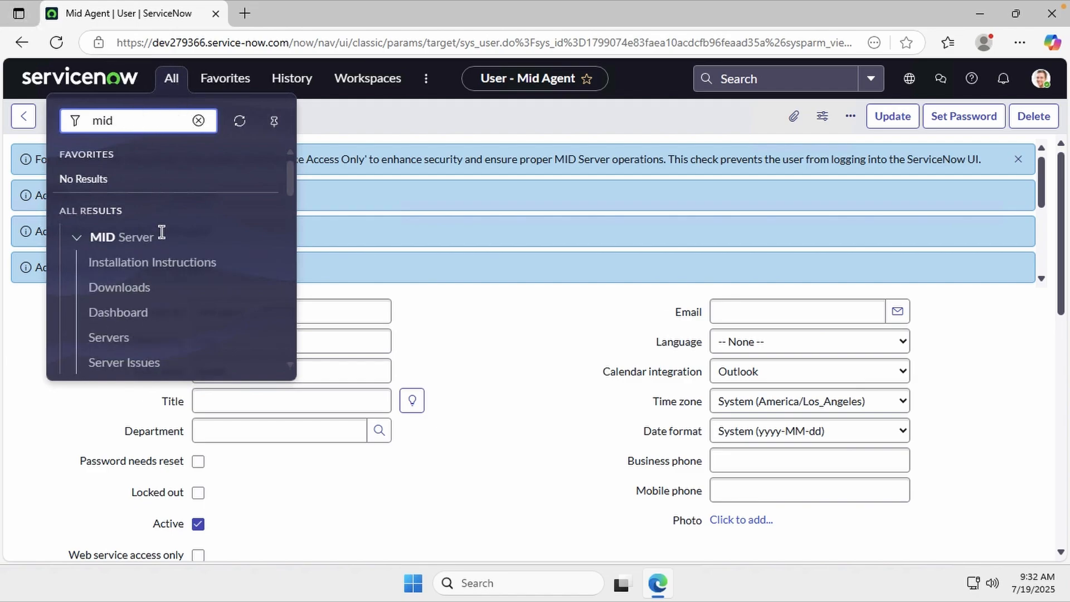
pyautogui.click(146, 288)
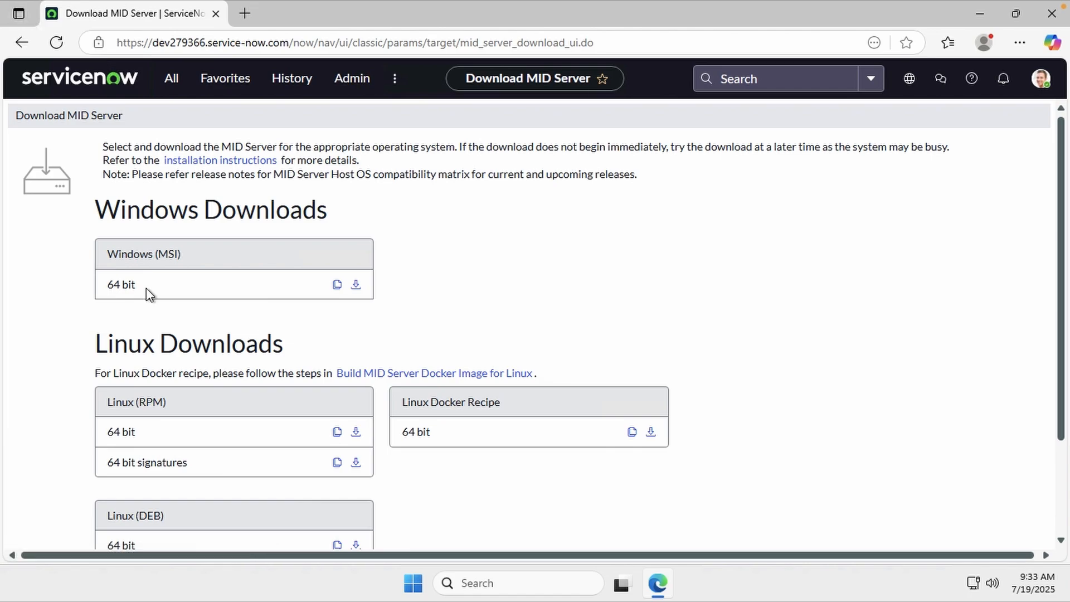
pyautogui.click(356, 286)
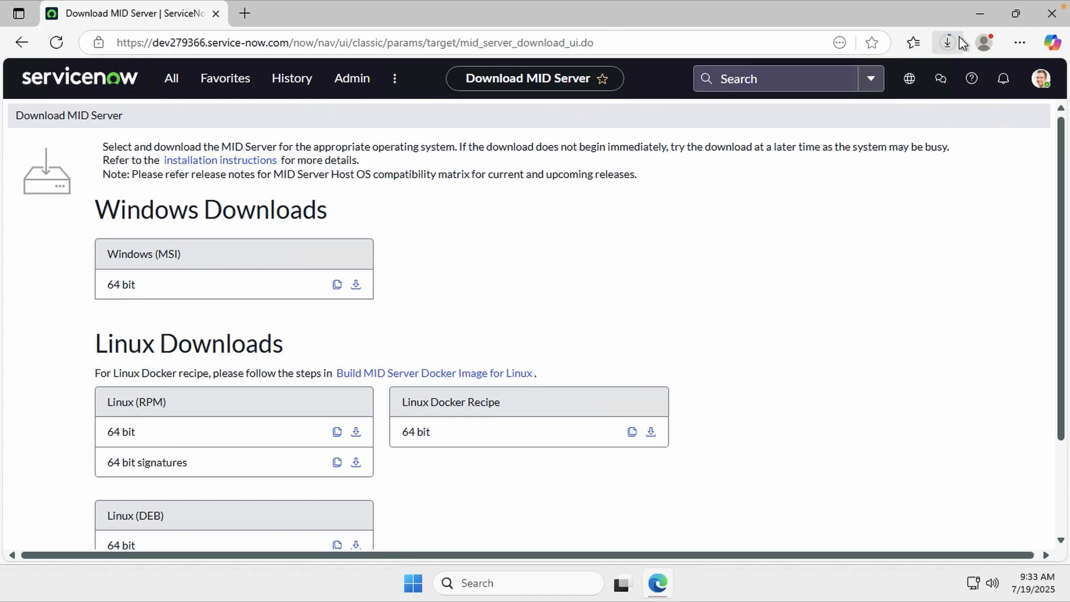
pyautogui.click(970, 22)
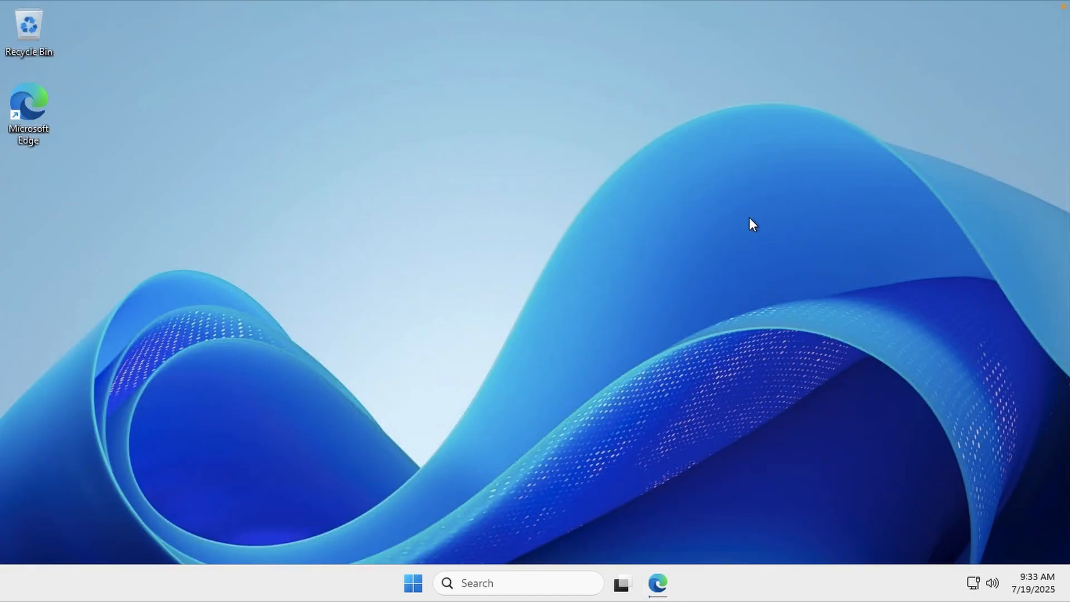
# Launch Server Manager, dismiss the promotion popup, and start Active Directory Users and Computers from Tools
pyautogui.click(487, 580)
pyautogui.write('server')
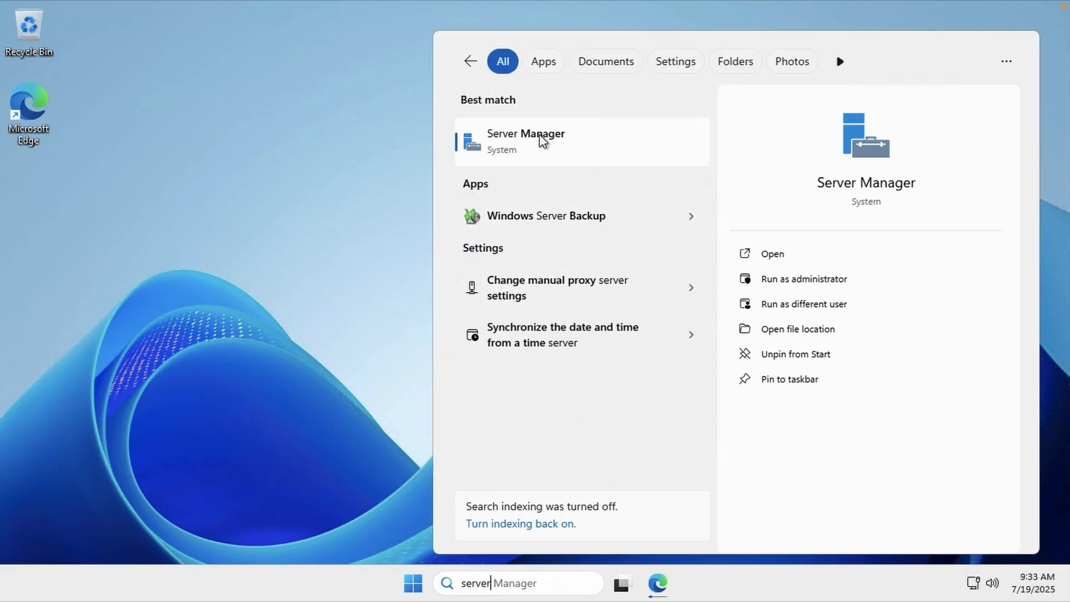
pyautogui.click(545, 138)
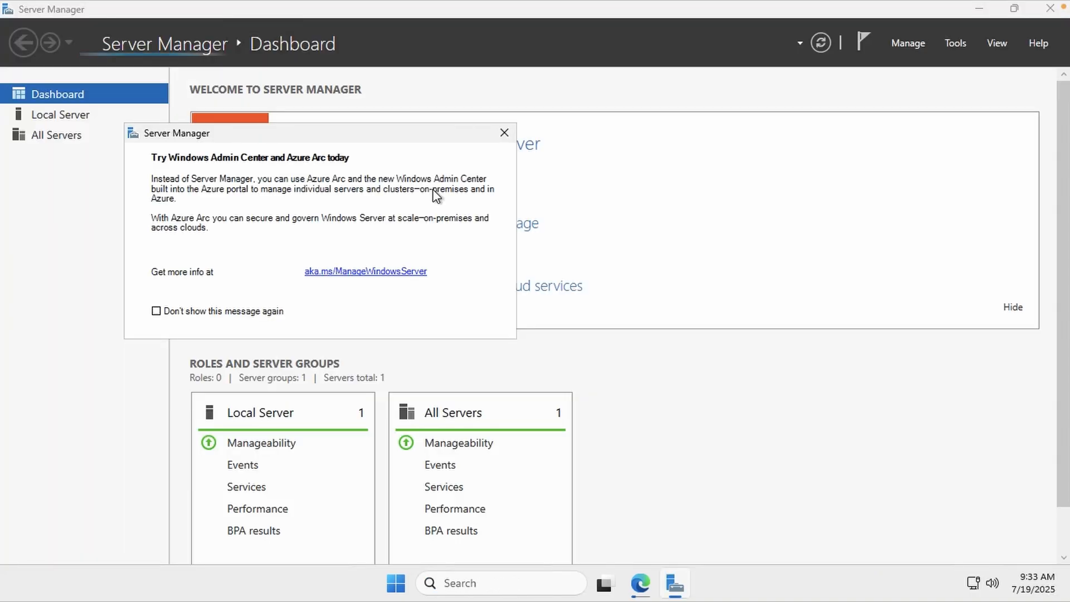
pyautogui.click(503, 133)
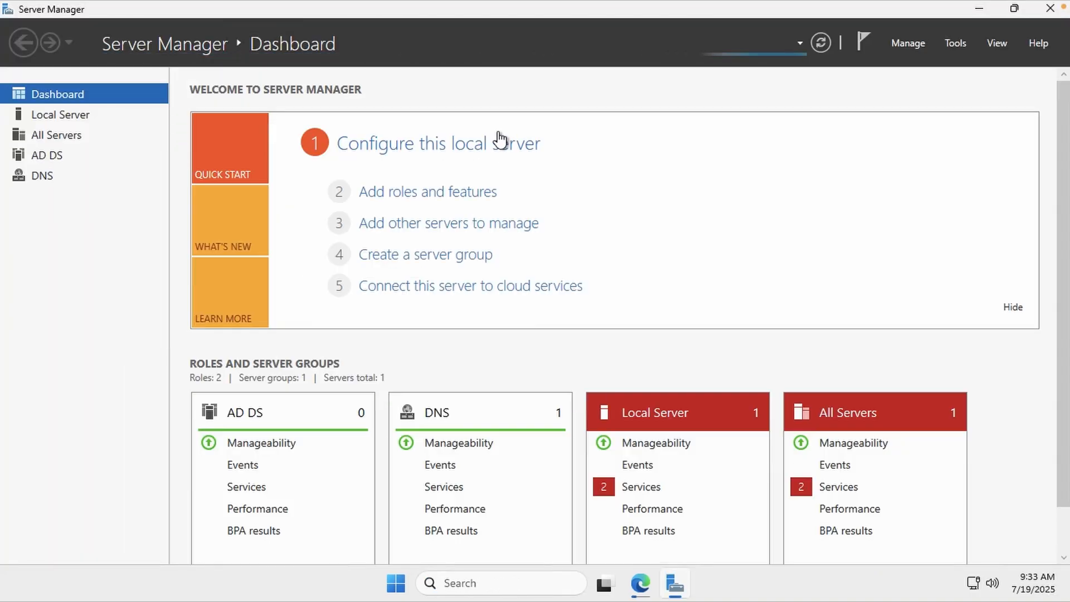
pyautogui.click(957, 44)
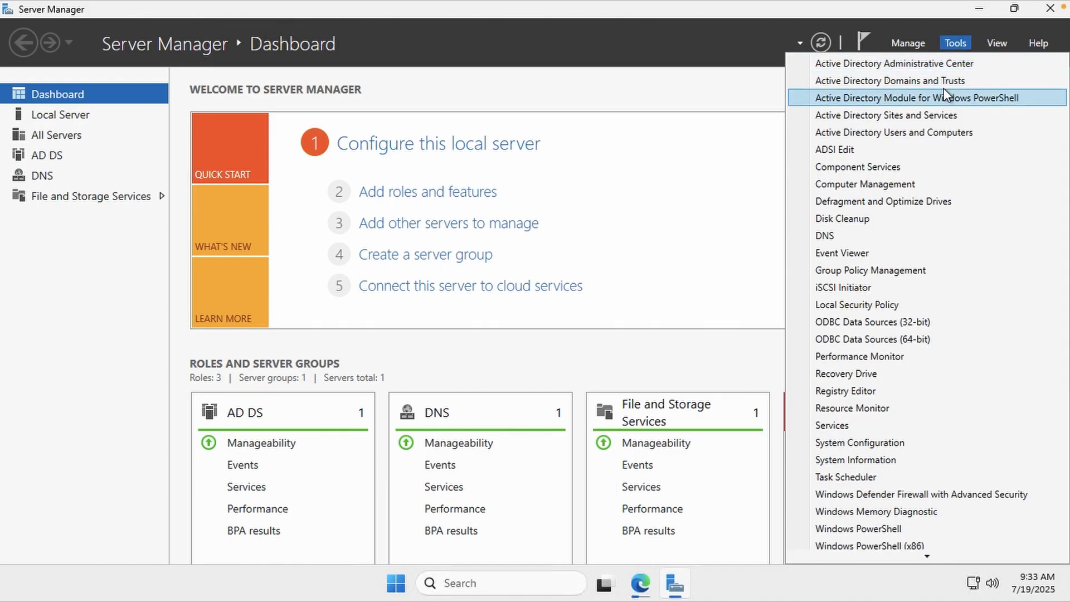
pyautogui.click(939, 131)
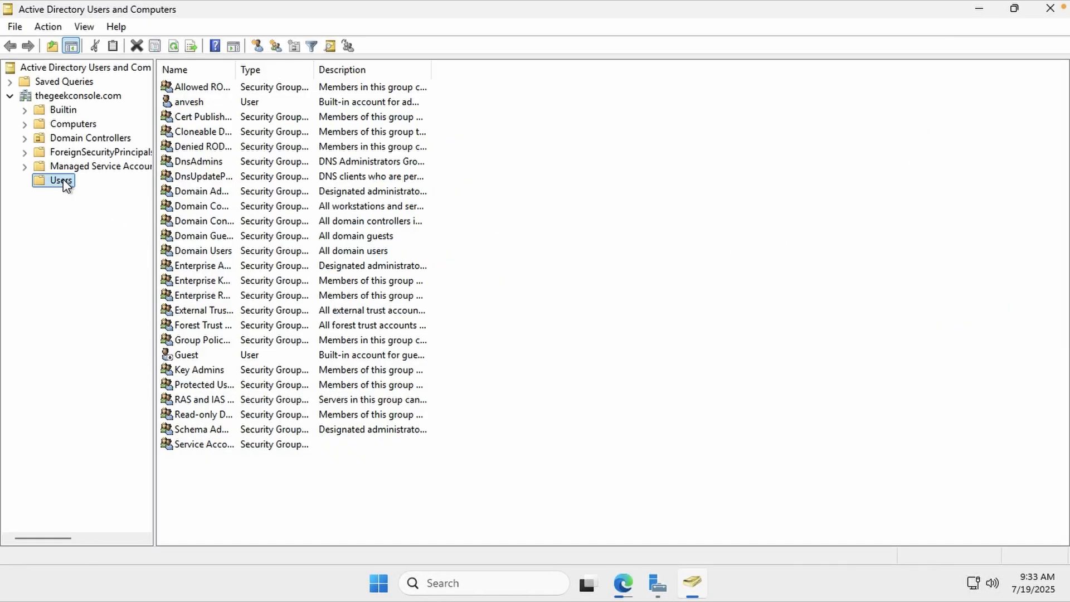
# Choose New > User in the thegeekconsole.com Users container
pyautogui.click(558, 313)
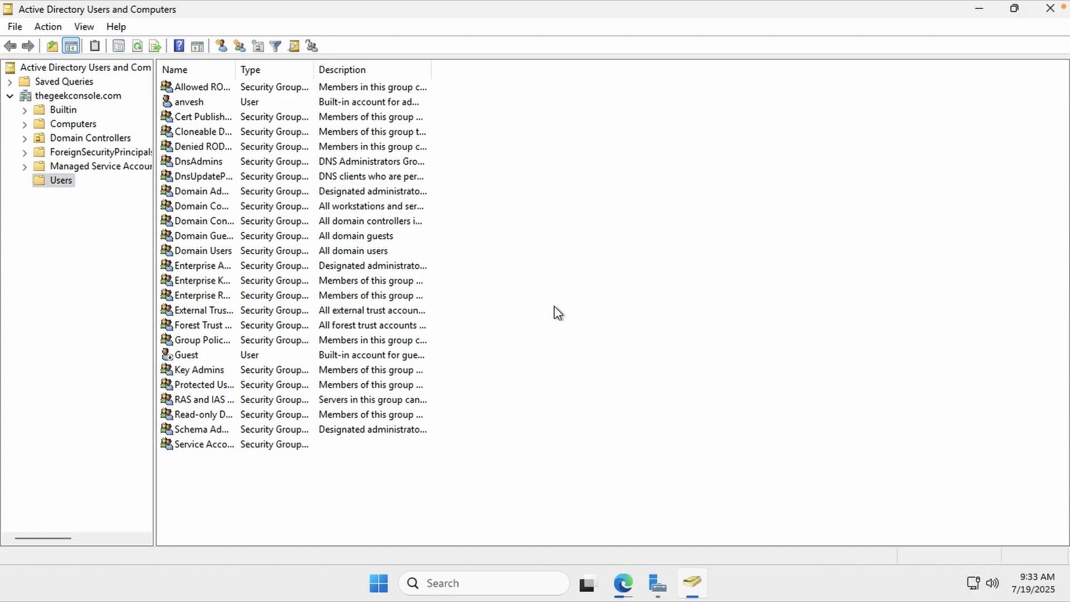
pyautogui.rightClick(554, 306)
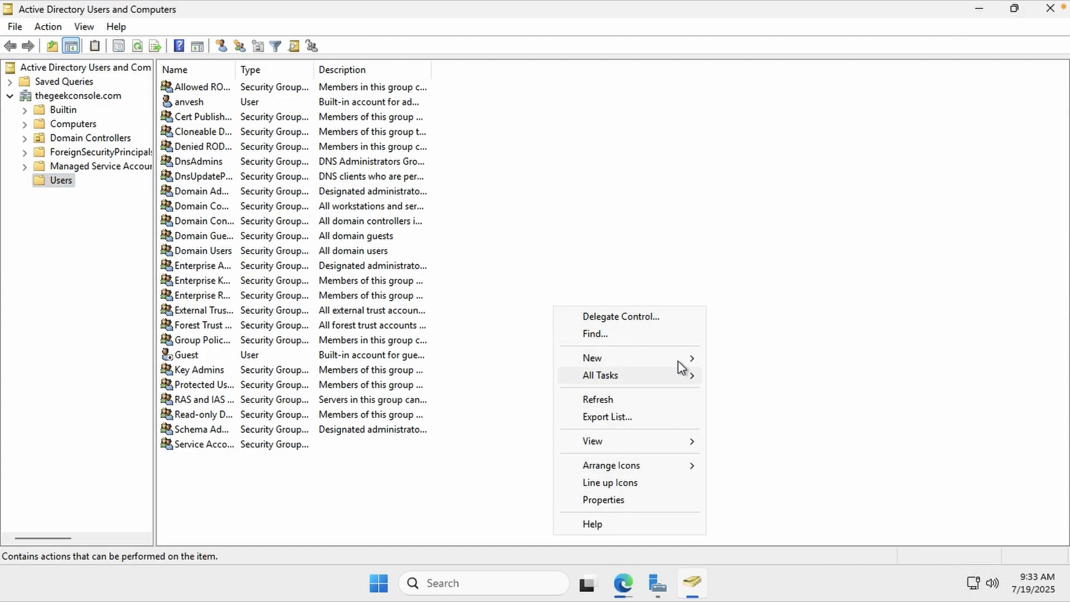
pyautogui.moveTo(681, 360)
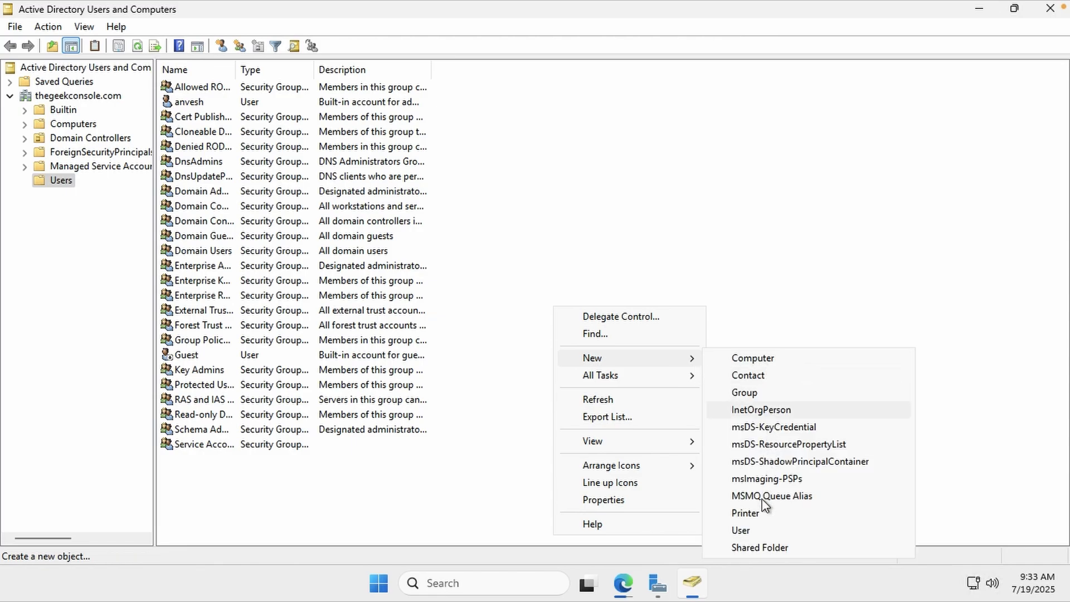
pyautogui.click(759, 529)
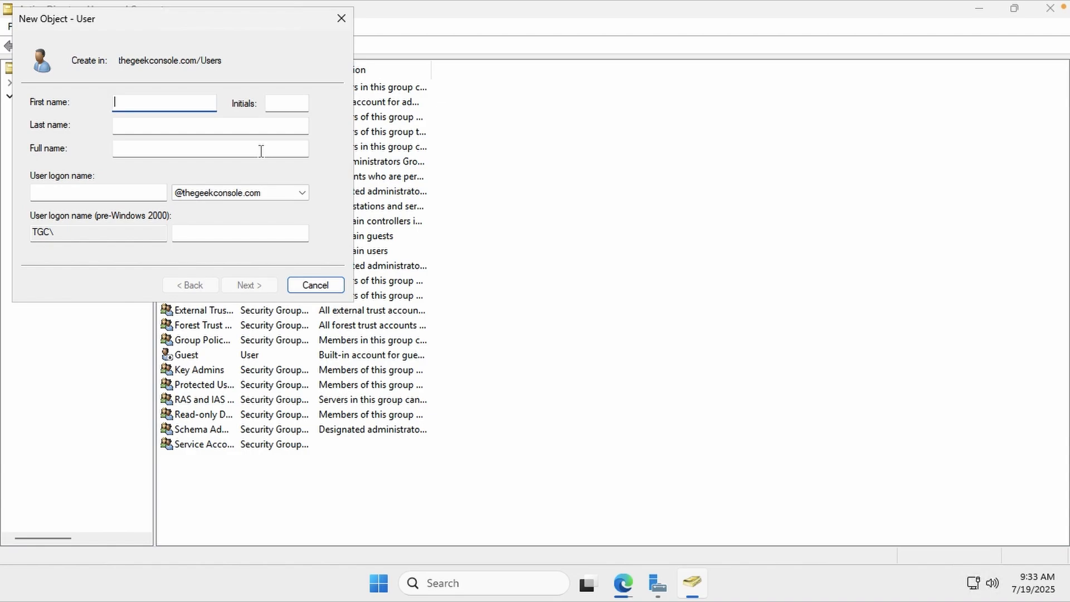
# Name the new user Mid Server with logon name svcsnmidserver and continue to the password page
pyautogui.write('Mid')
pyautogui.press('Tab')
pyautogui.press('Tab')
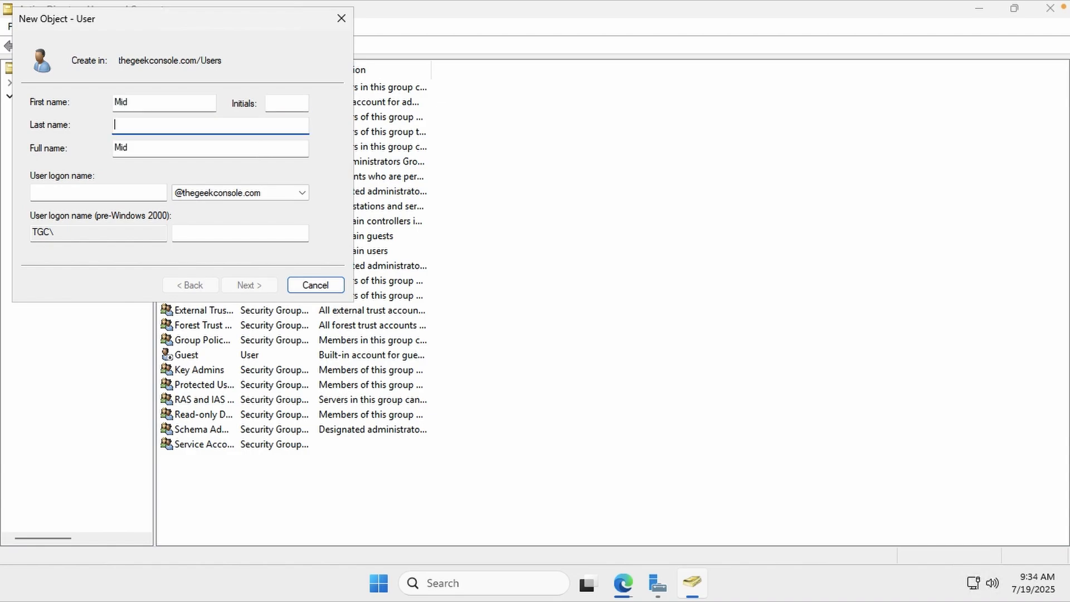
pyautogui.write('Server')
pyautogui.press('Tab')
pyautogui.press('Tab')
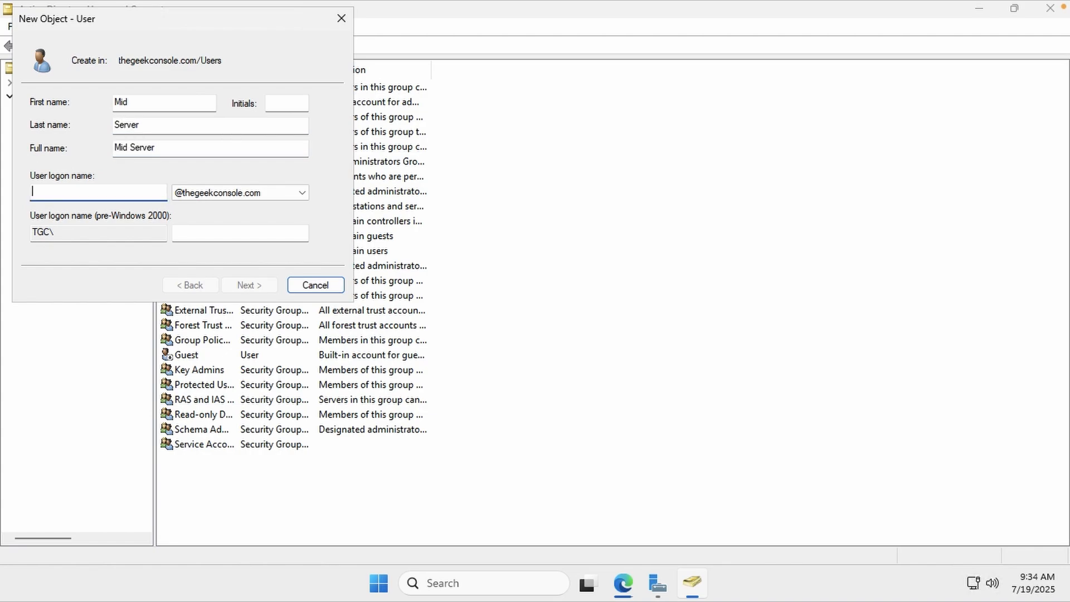
pyautogui.write('svc')
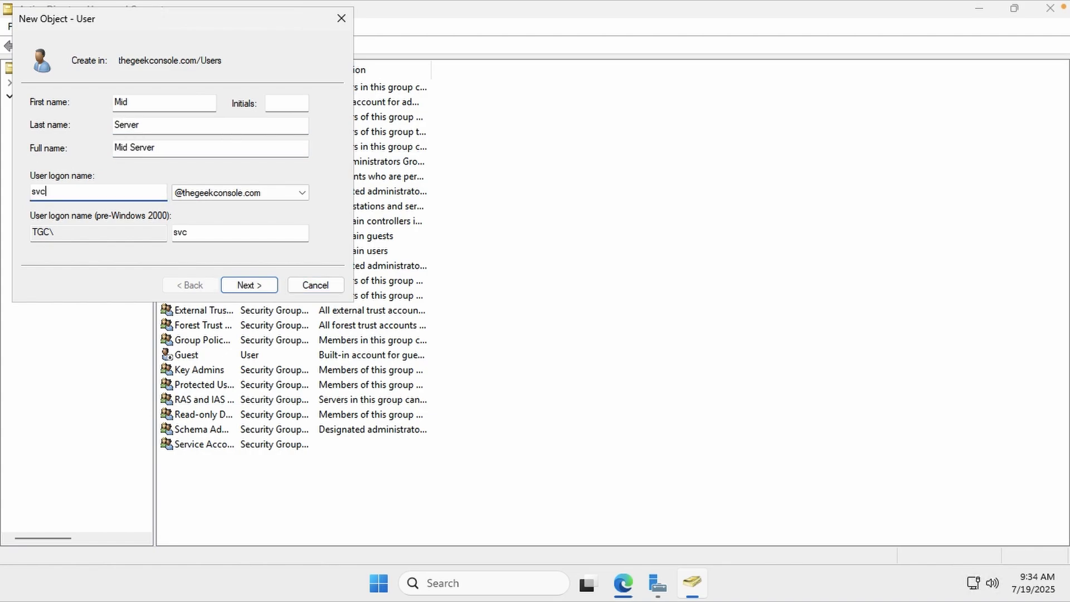
pyautogui.write('snmidserver')
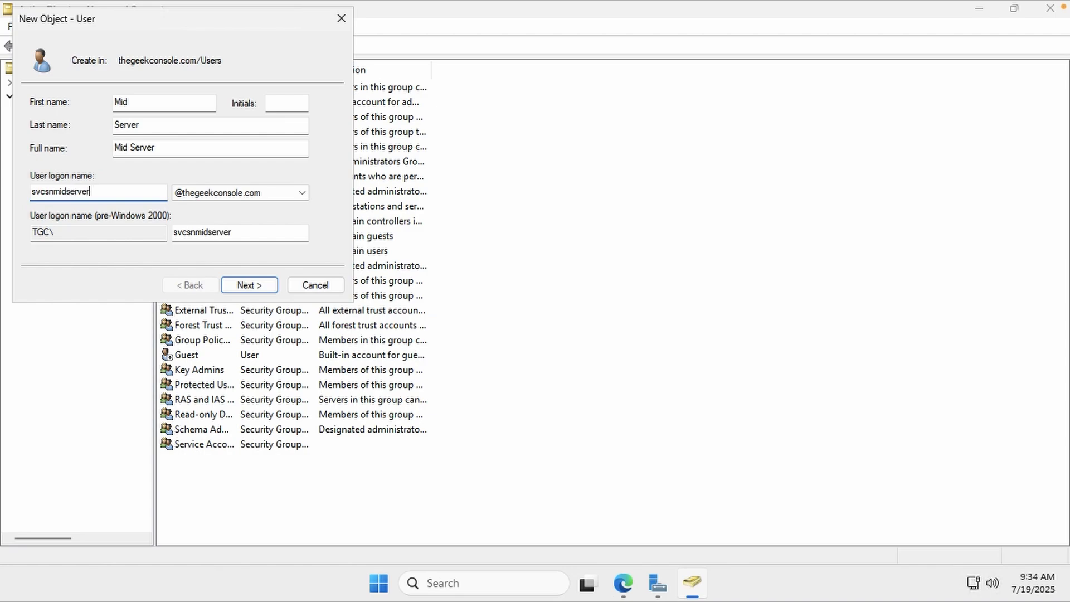
pyautogui.doubleClick(114, 193)
pyautogui.click(251, 290)
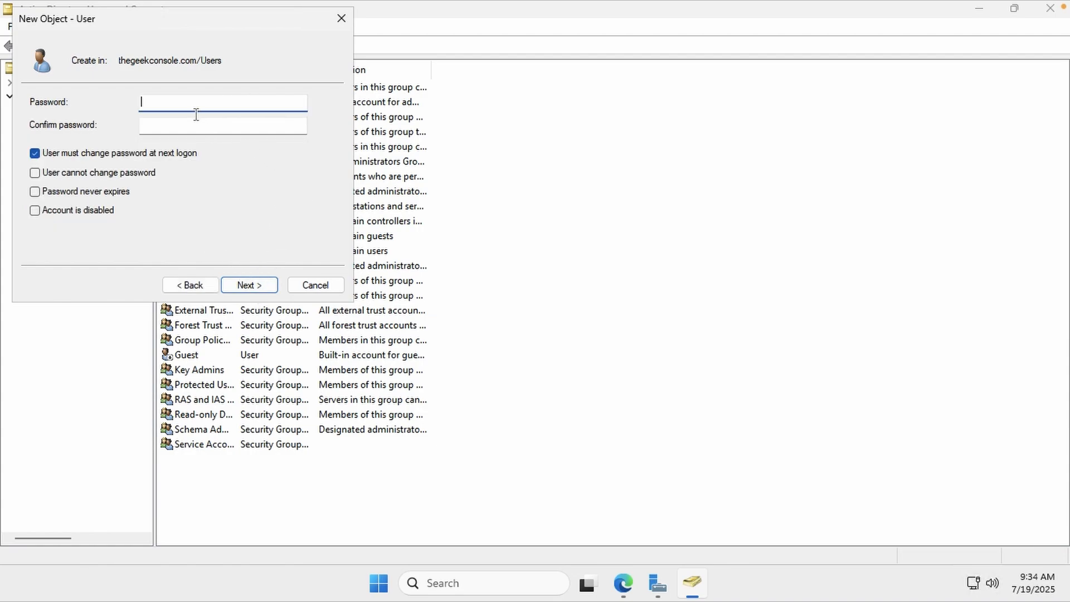
# Enter the account password, set it unchangeable and never-expiring with no forced reset, and finish
pyautogui.press('Tab')
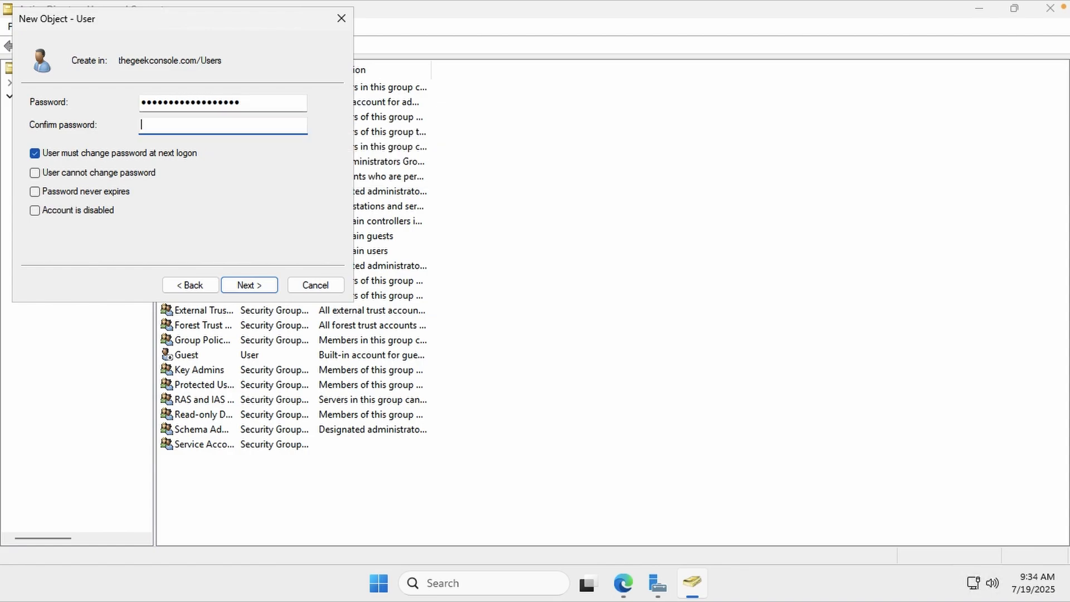
pyautogui.click(35, 154)
pyautogui.click(36, 174)
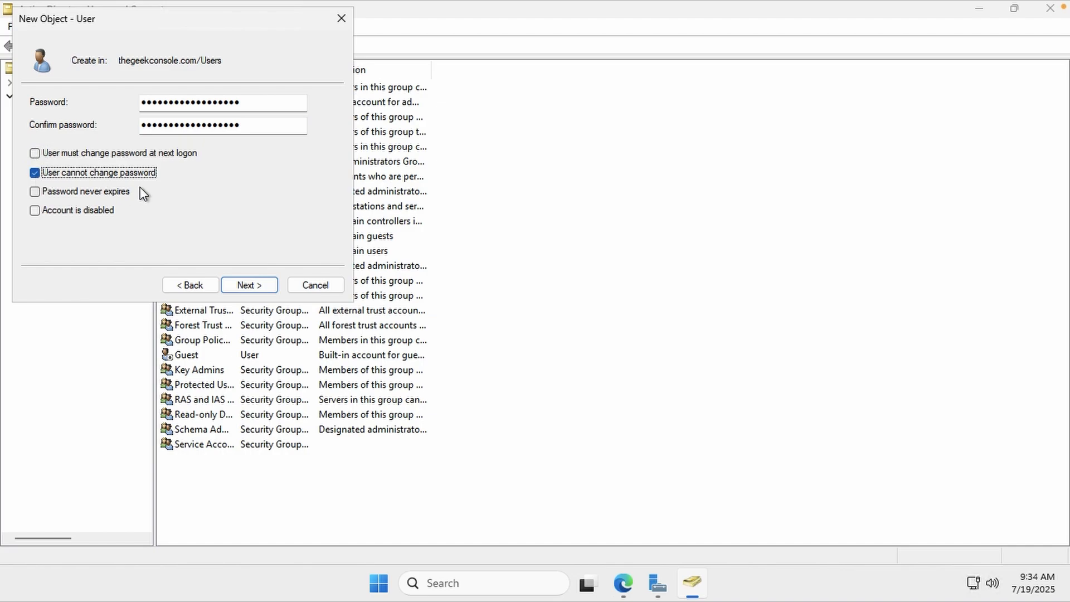
pyautogui.click(139, 194)
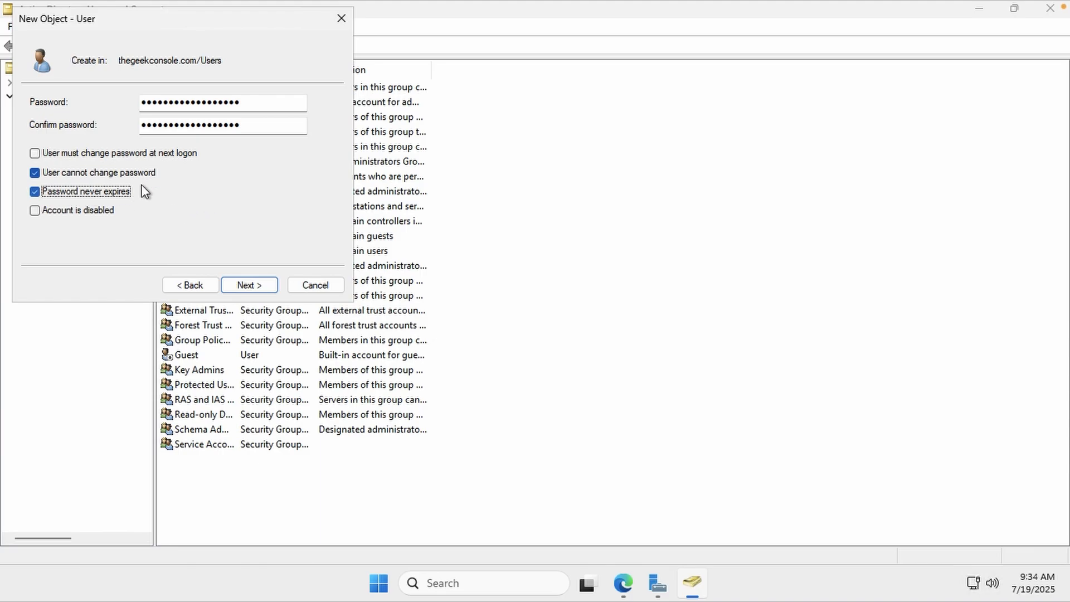
pyautogui.click(256, 282)
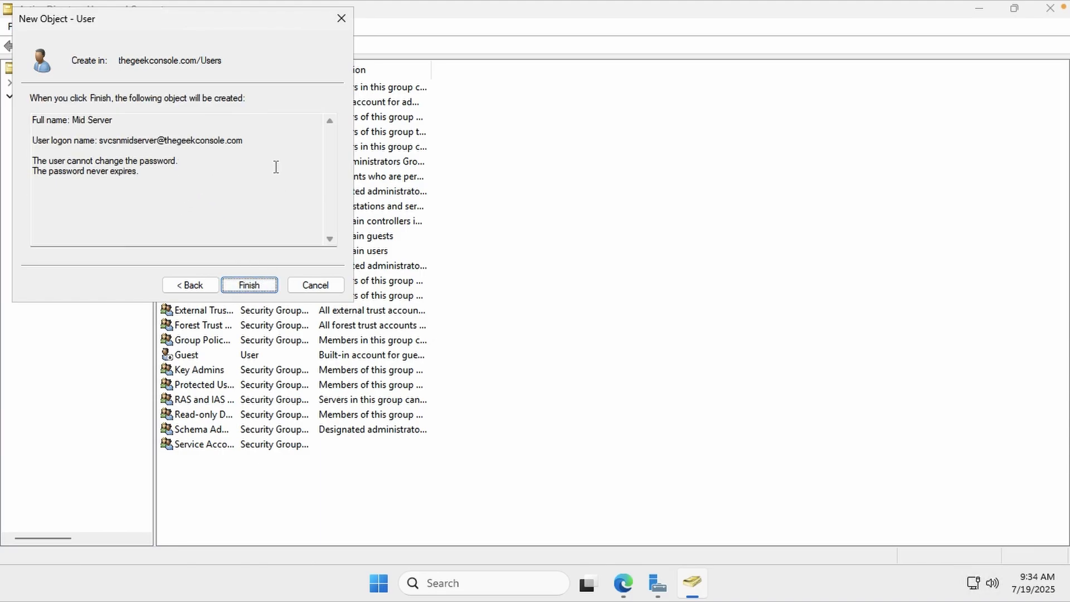
pyautogui.click(257, 278)
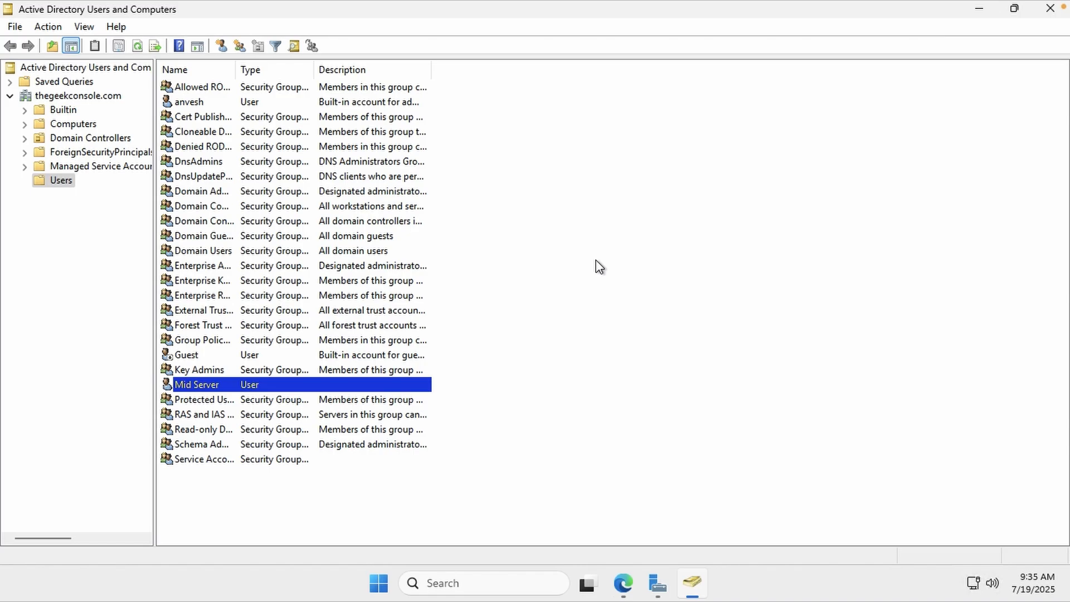
# Find and launch Local Security Policy through Windows search
pyautogui.click(451, 579)
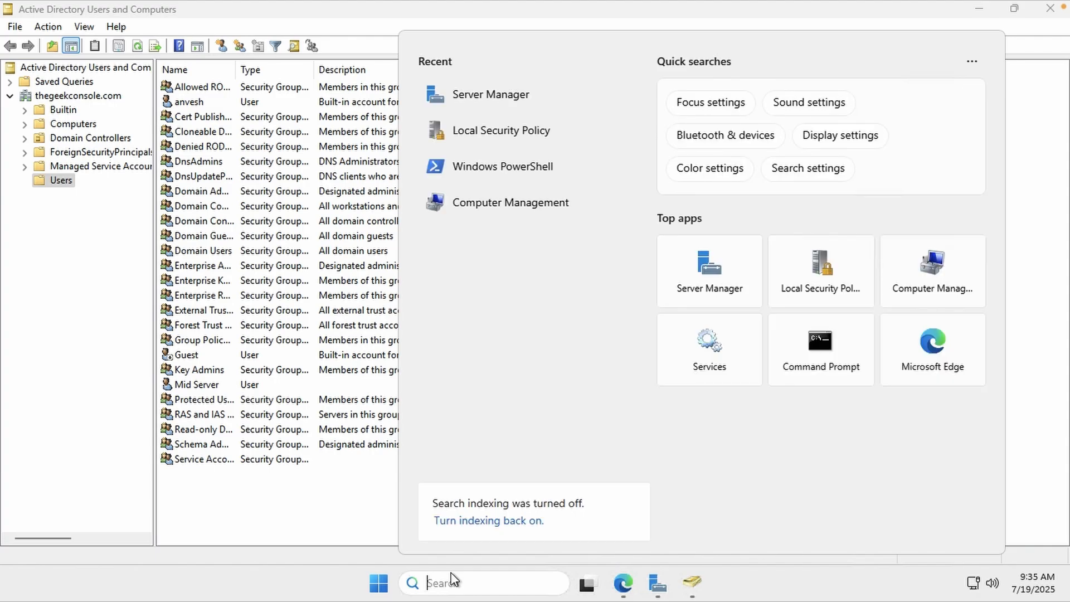
pyautogui.write('se')
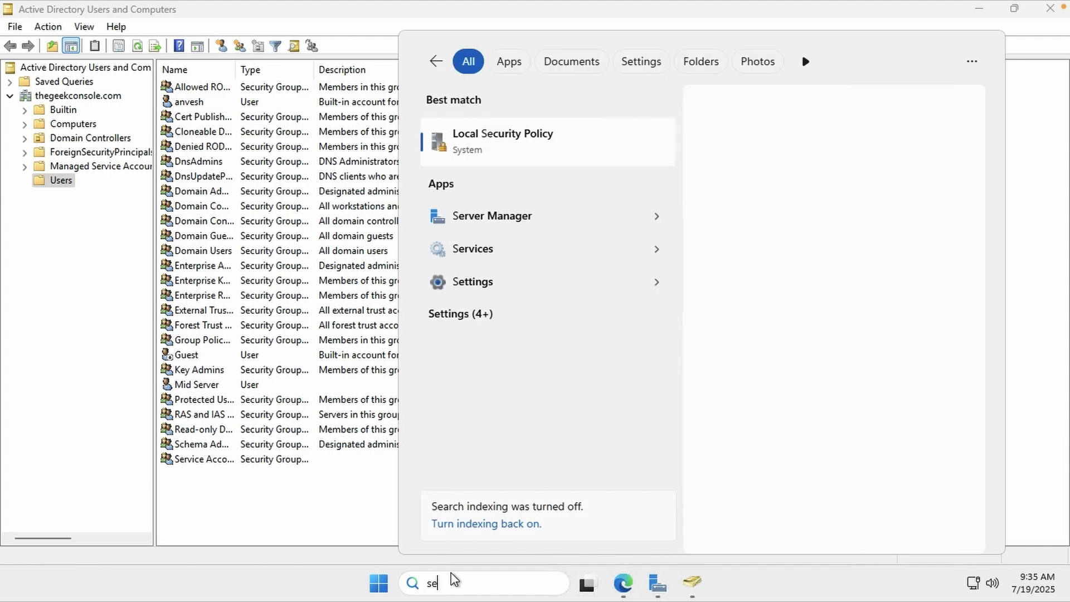
pyautogui.write('curity policy')
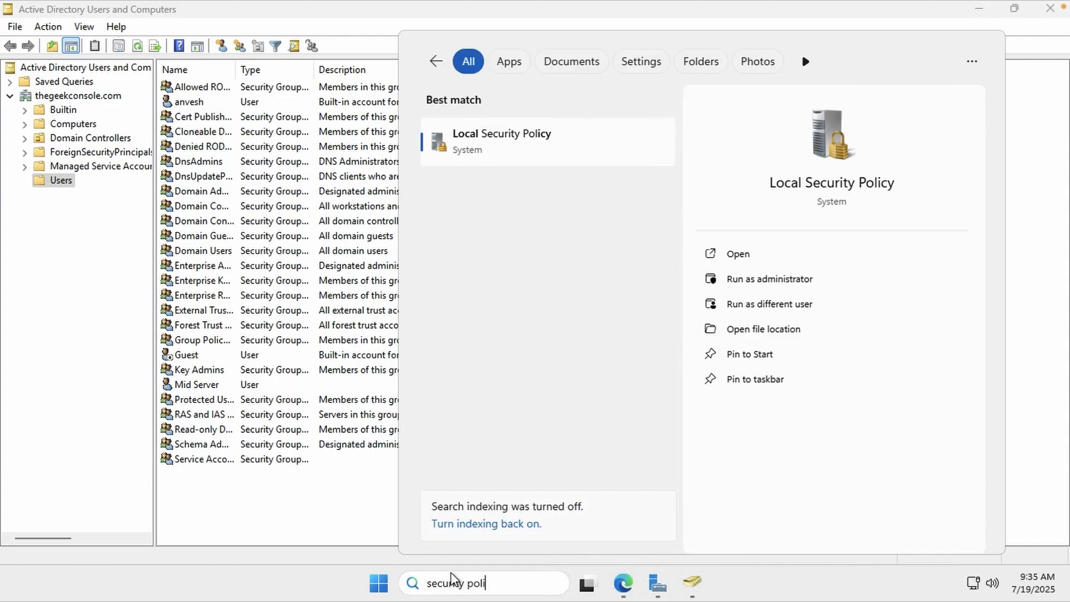
pyautogui.click(481, 158)
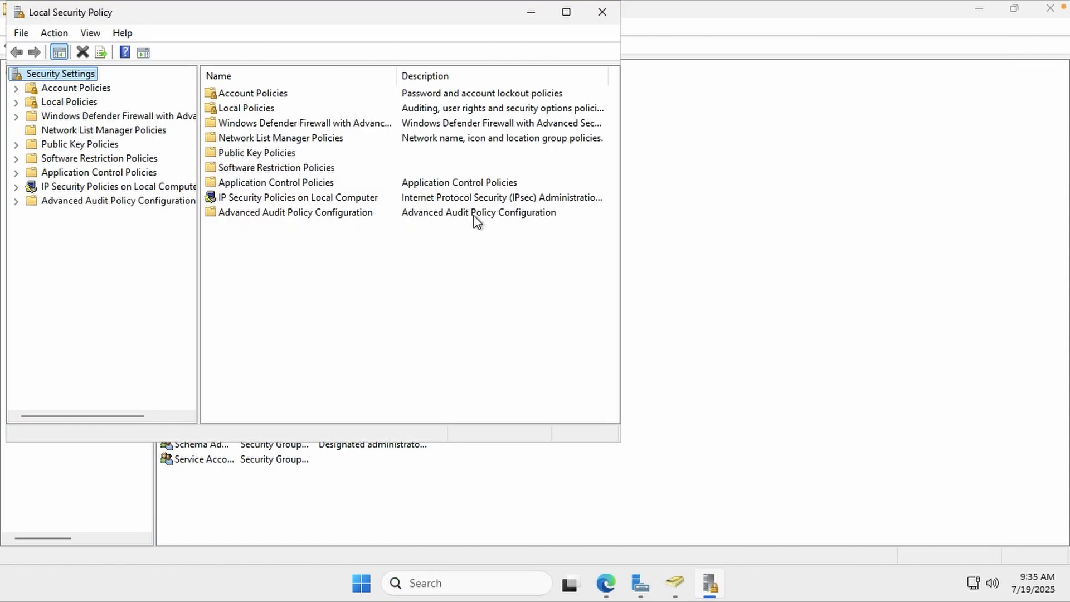
# Expand Local Policies > User Rights Assignment and select the Log on as a service policy
pyautogui.click(78, 102)
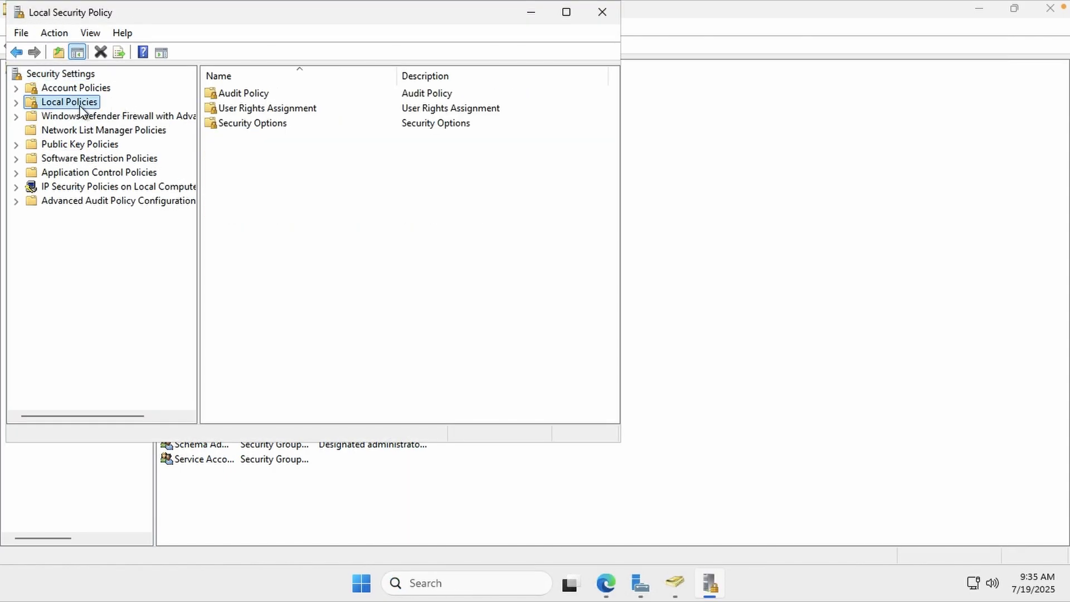
pyautogui.doubleClick(273, 109)
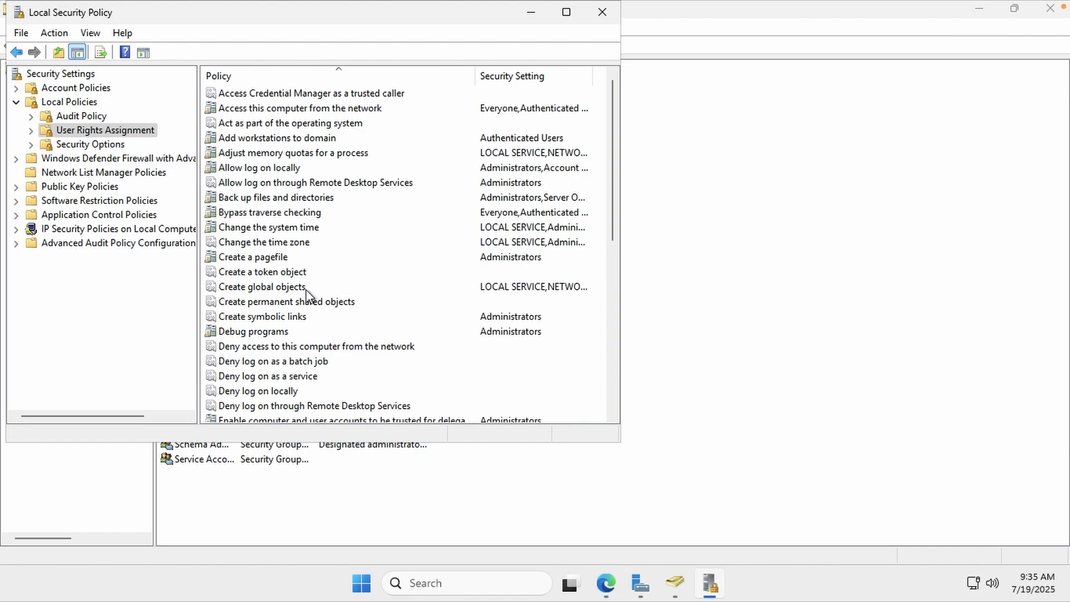
pyautogui.scroll(-2, 308, 294)
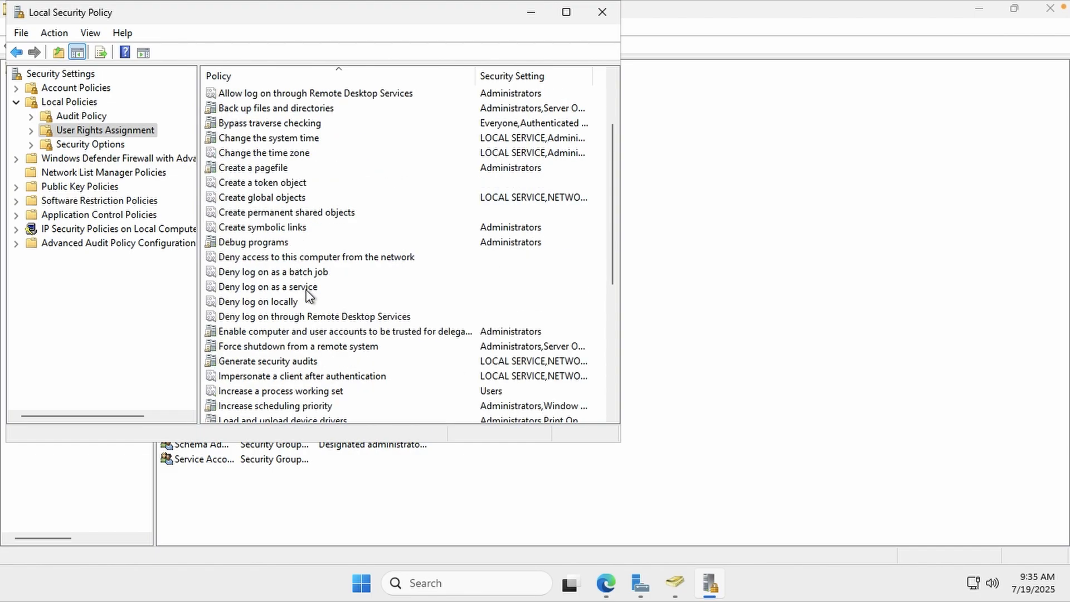
pyautogui.scroll(-6, 307, 293)
pyautogui.click(298, 211)
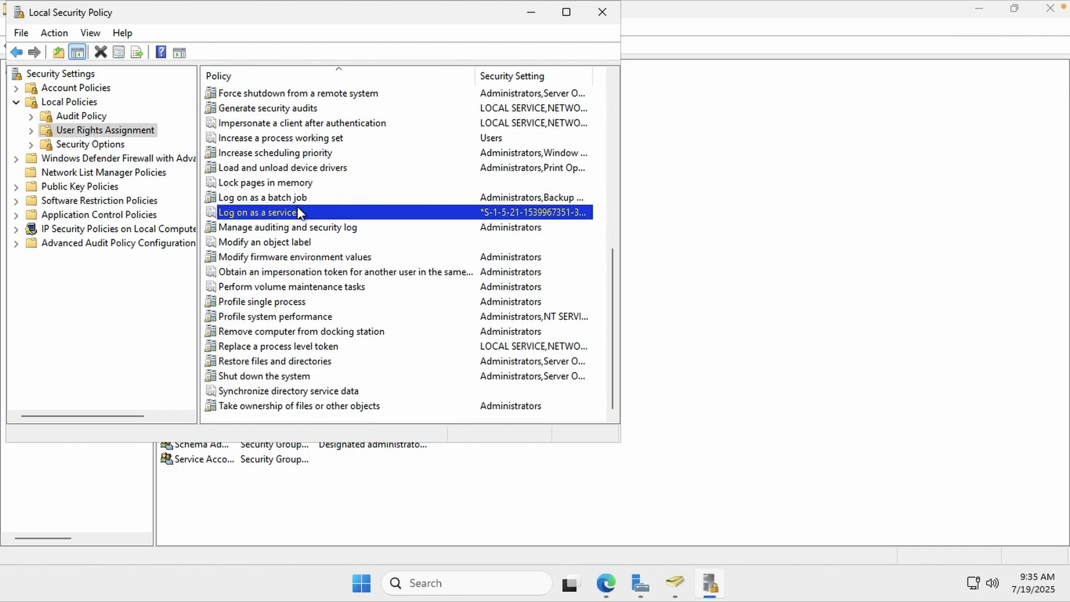
pyautogui.press('l')
pyautogui.click(291, 213)
# Add the Mid Server account (TGC\svcsnmidserver) to Log on as a service, apply, and close the window
pyautogui.doubleClick(291, 212)
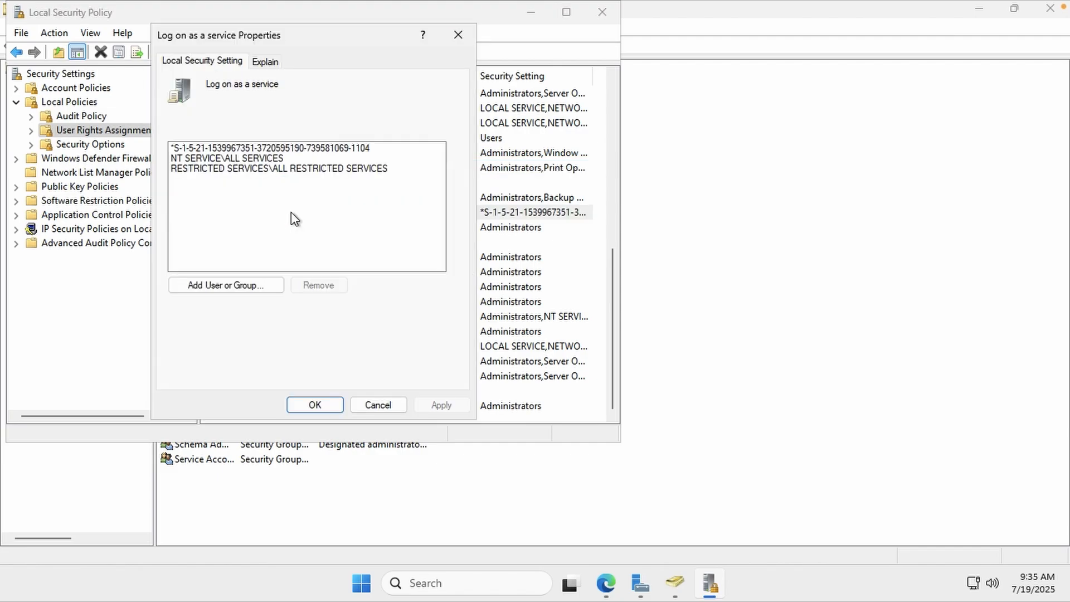
pyautogui.click(247, 286)
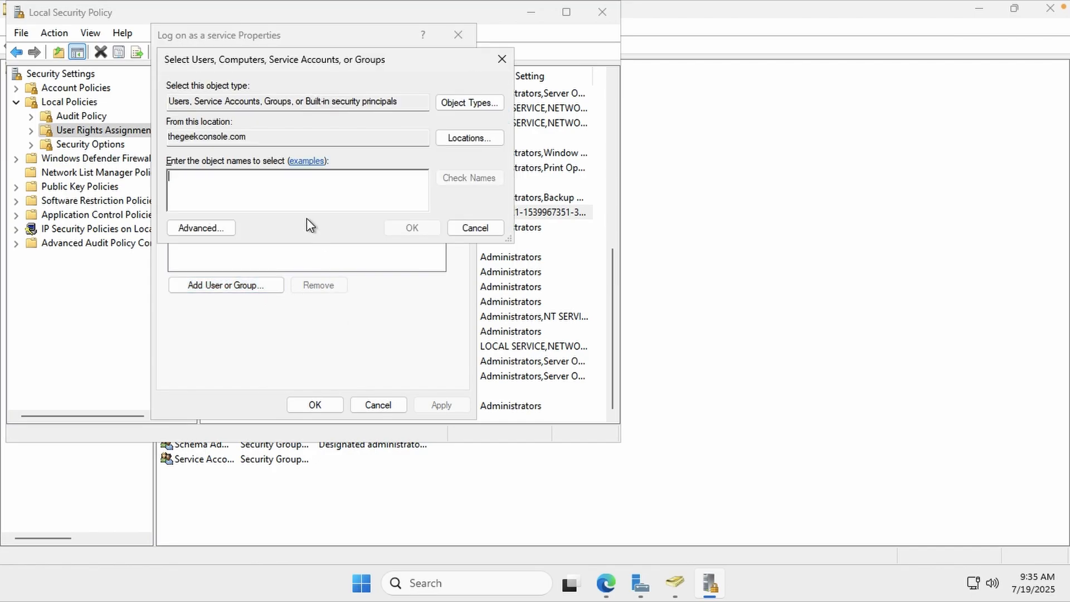
pyautogui.write('mid server')
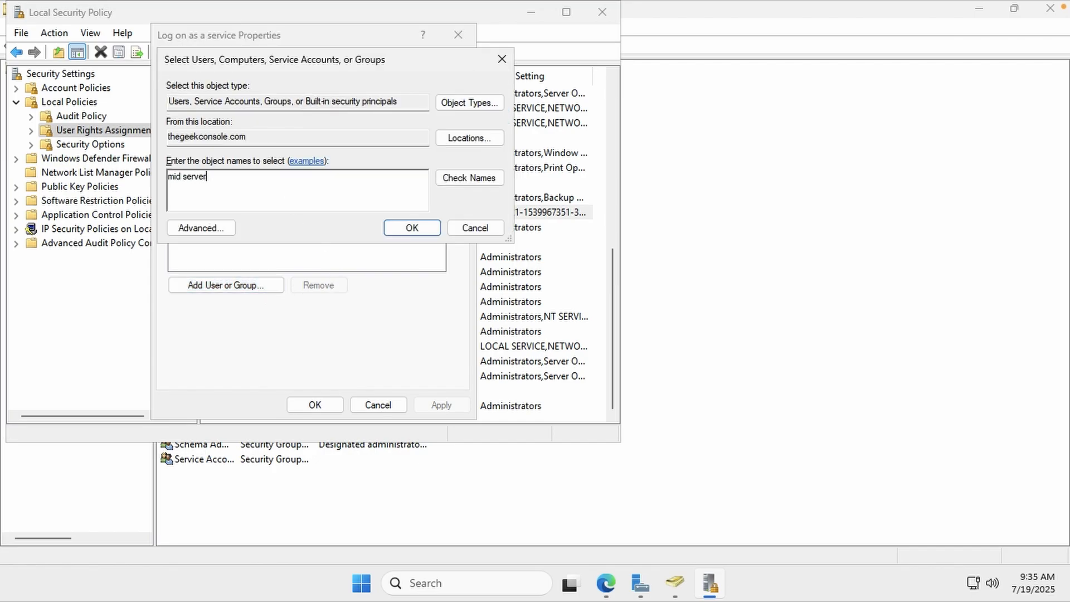
pyautogui.click(473, 177)
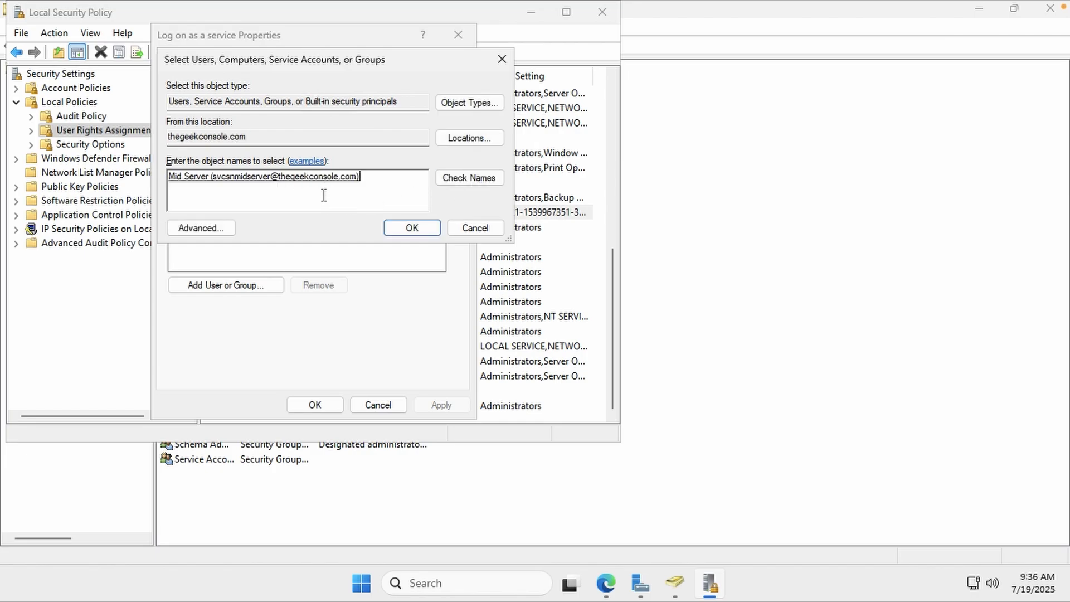
pyautogui.click(401, 228)
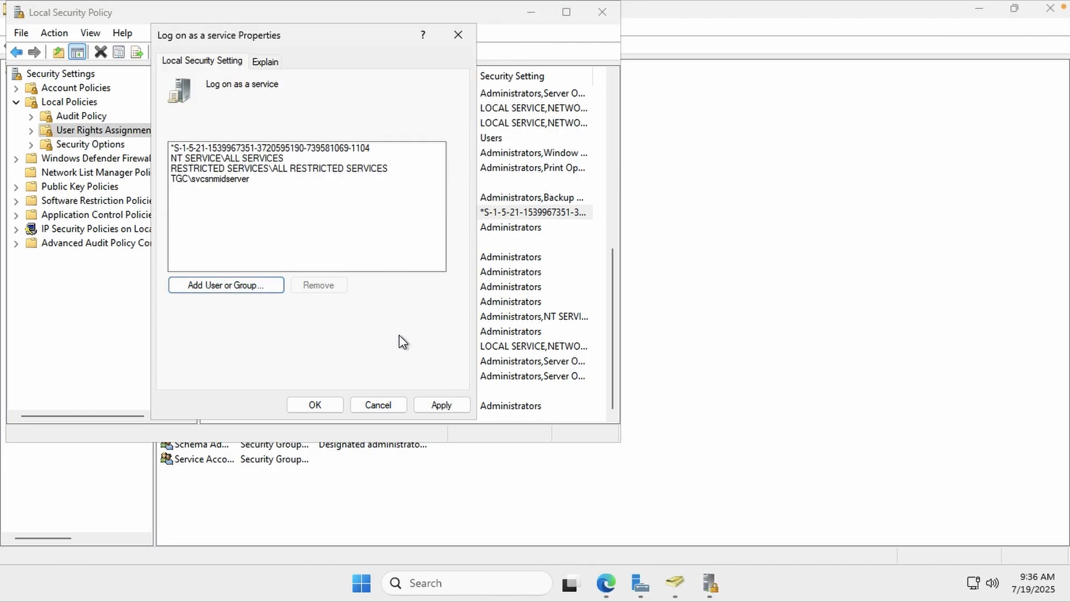
pyautogui.click(429, 396)
pyautogui.click(330, 402)
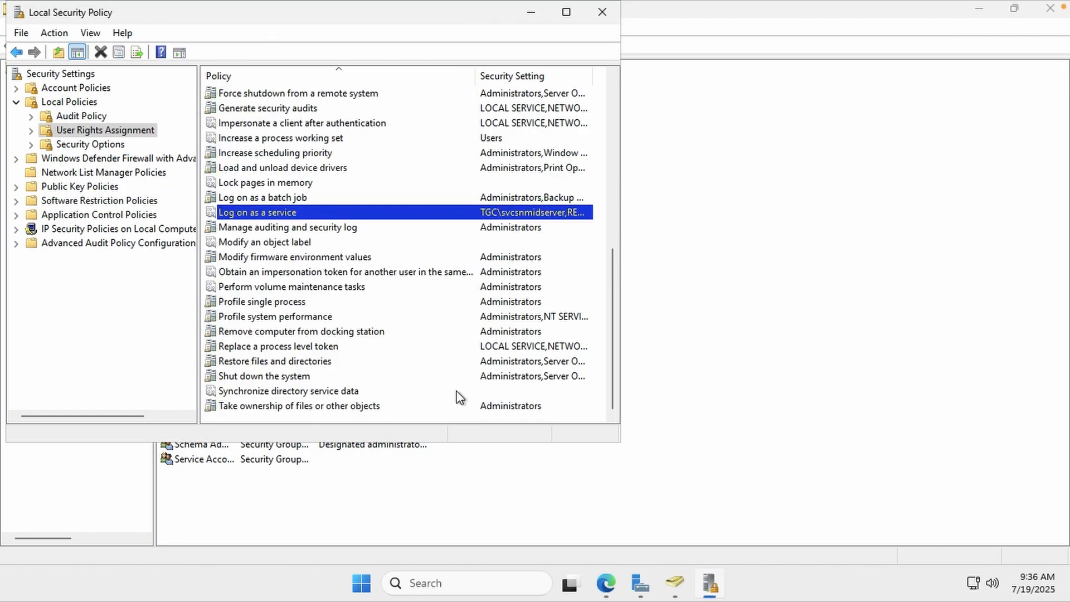
pyautogui.click(606, 19)
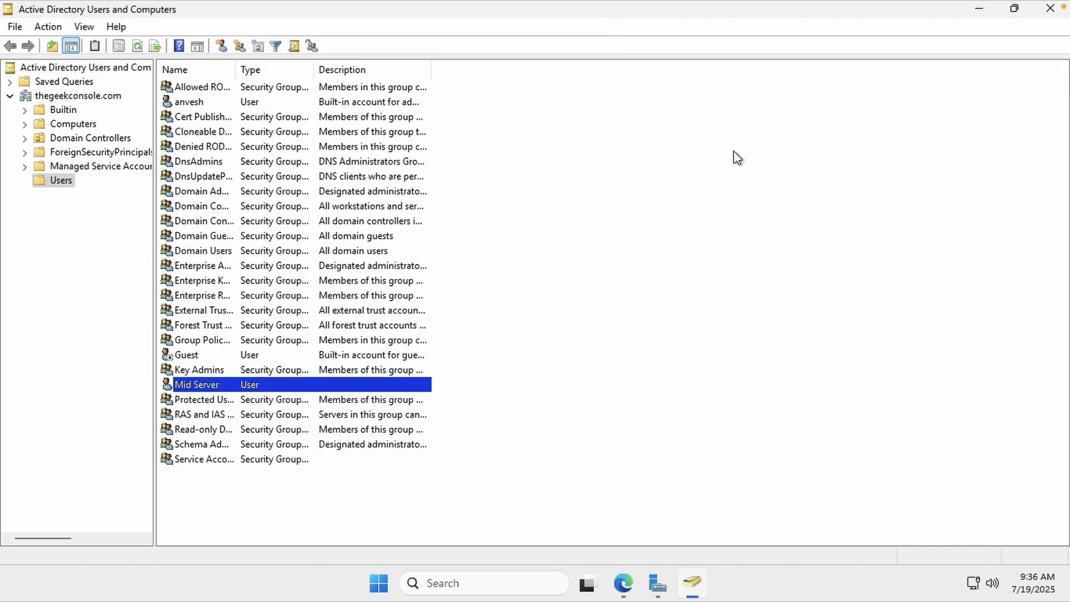
# Close Active Directory Users and Computers, minimize Server Manager, and bring Edge's download page forward
pyautogui.click(1050, 8)
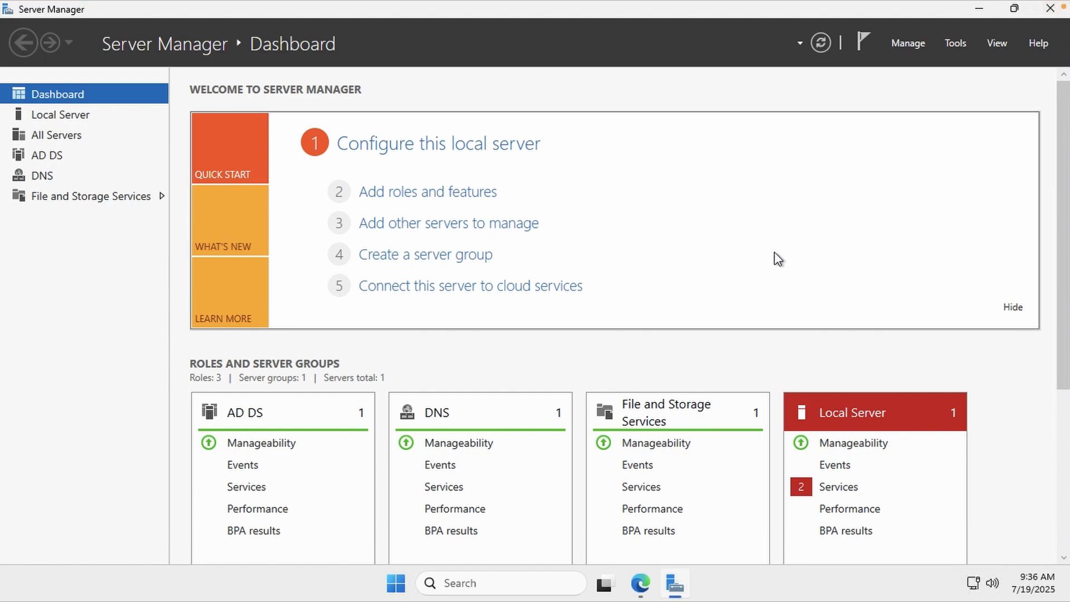
pyautogui.click(981, 9)
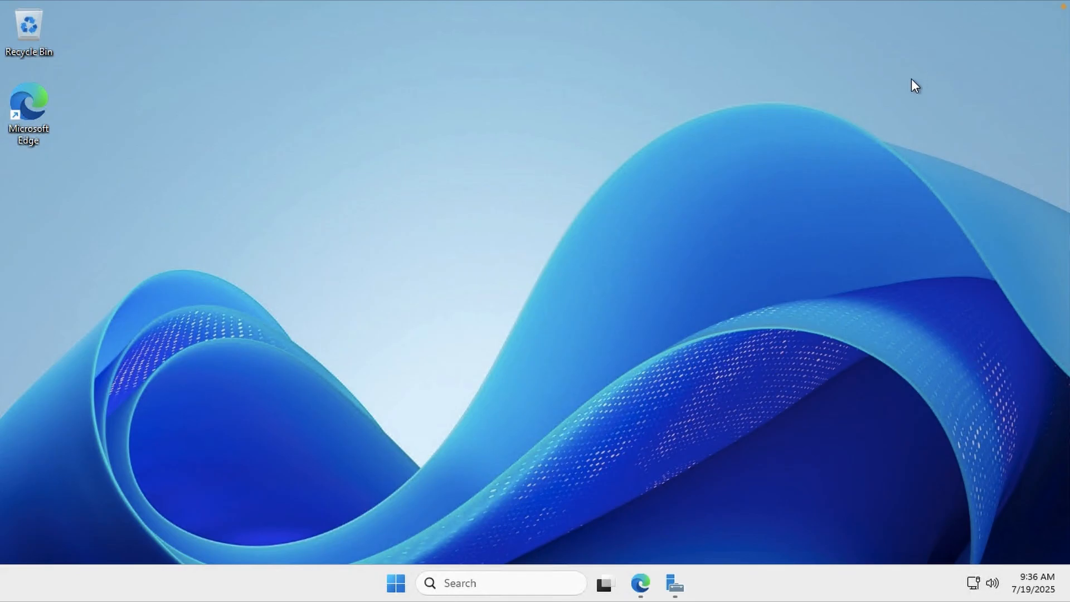
pyautogui.click(640, 583)
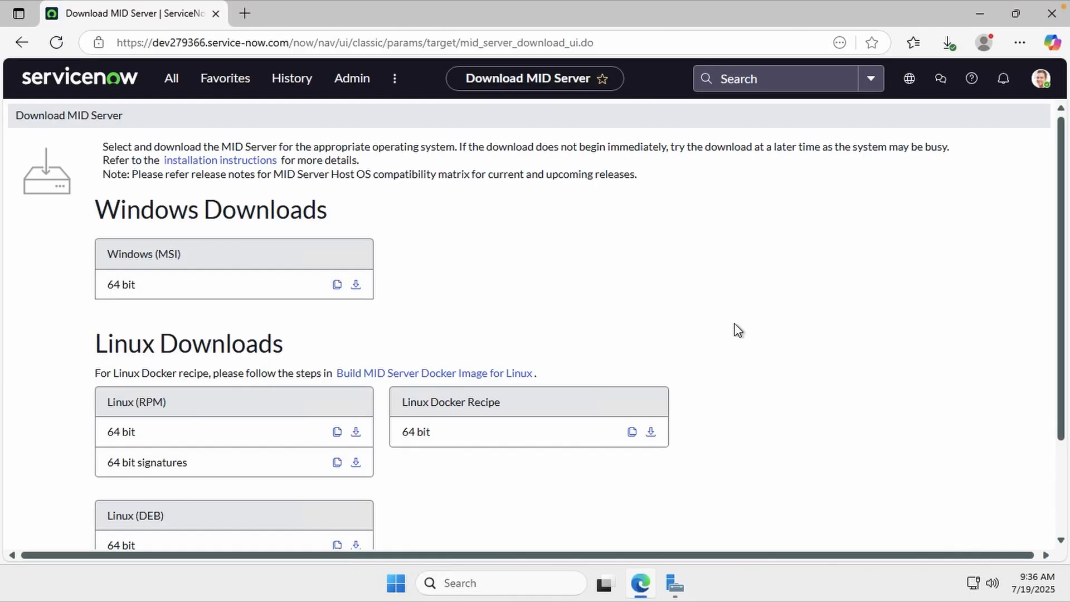
# Launch the newest MID Server installer from Edge's downloads and open its Downloads folder
pyautogui.click(946, 50)
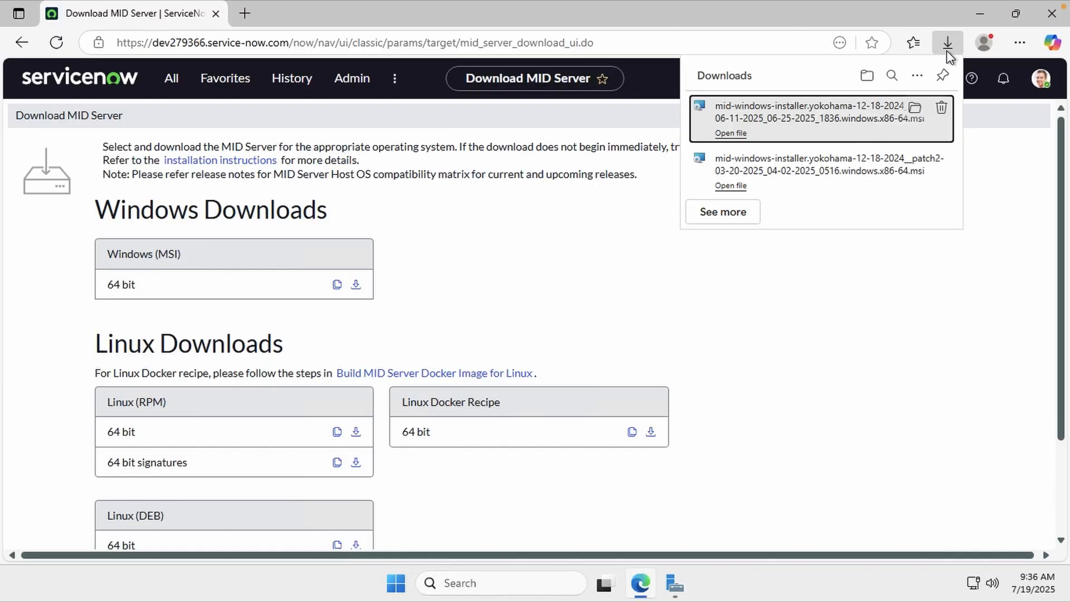
pyautogui.click(743, 133)
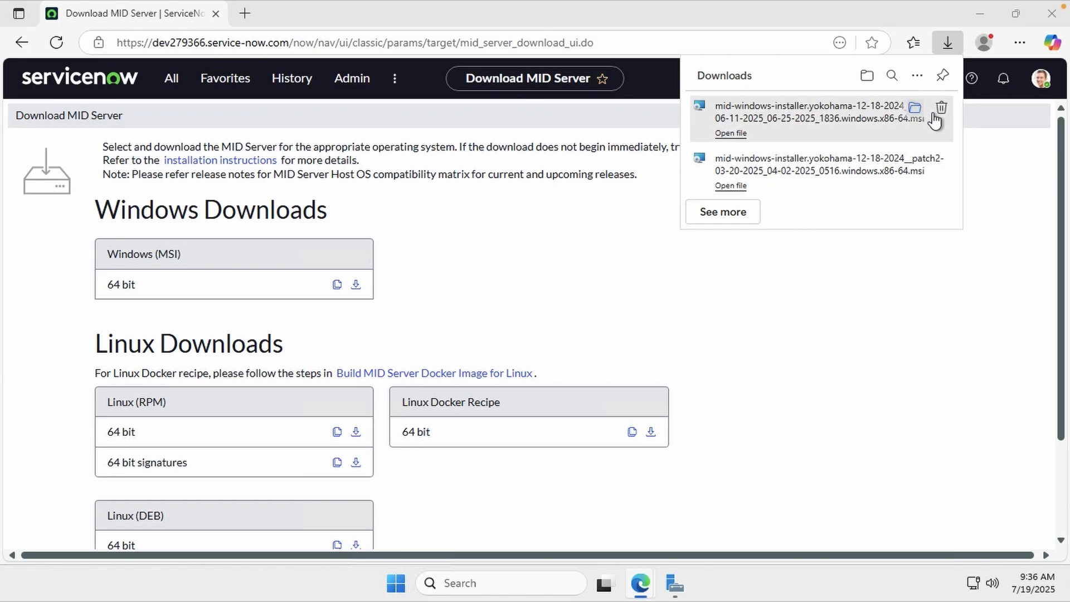
pyautogui.click(915, 110)
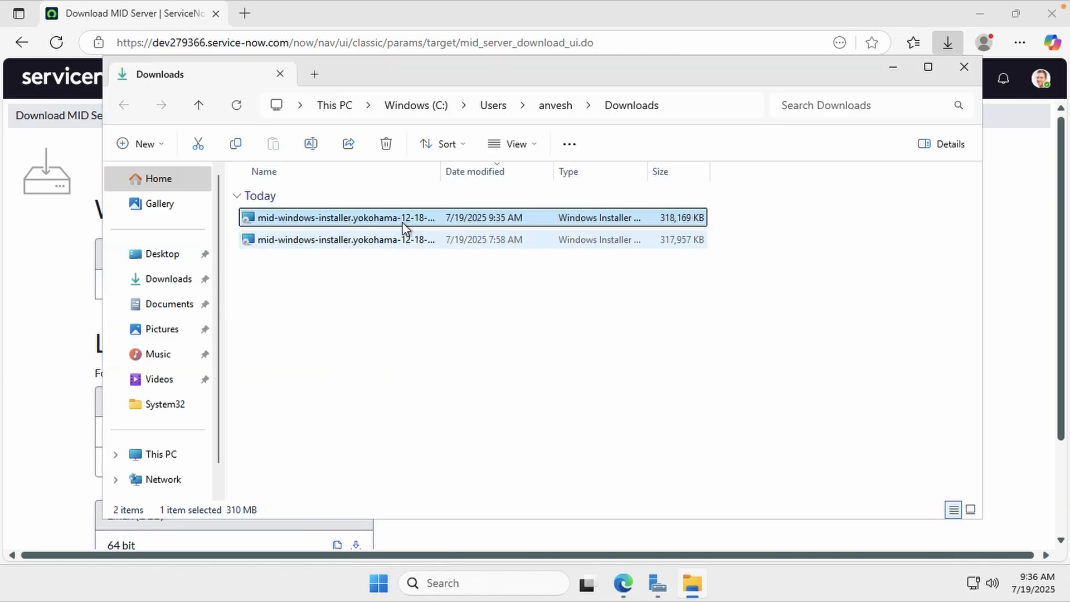
# Run the newest mid-windows-installer MSI from the Downloads folder
pyautogui.doubleClick(400, 222)
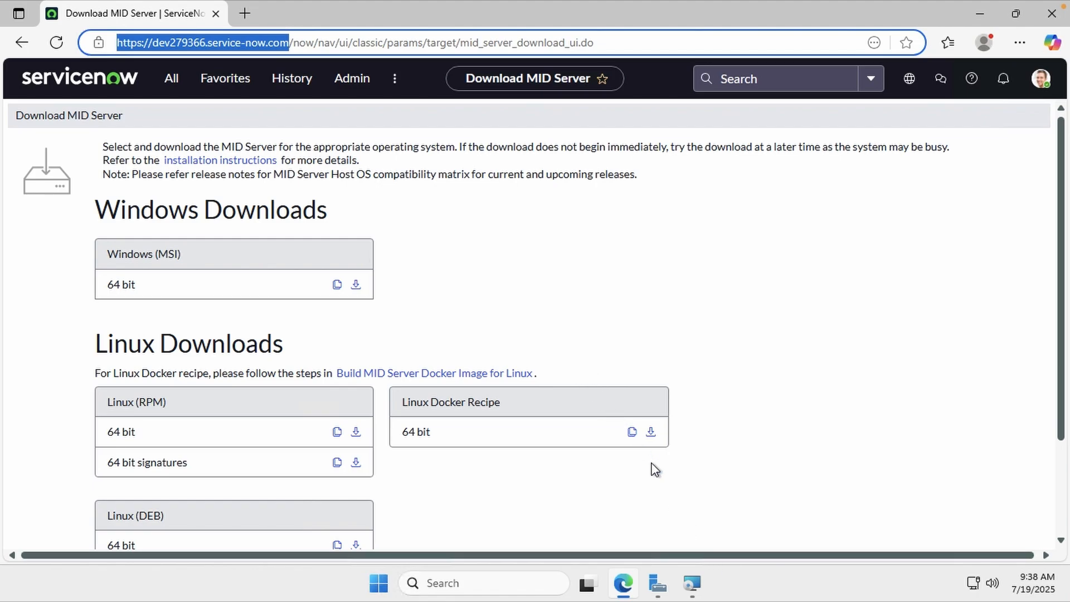
pyautogui.click(692, 585)
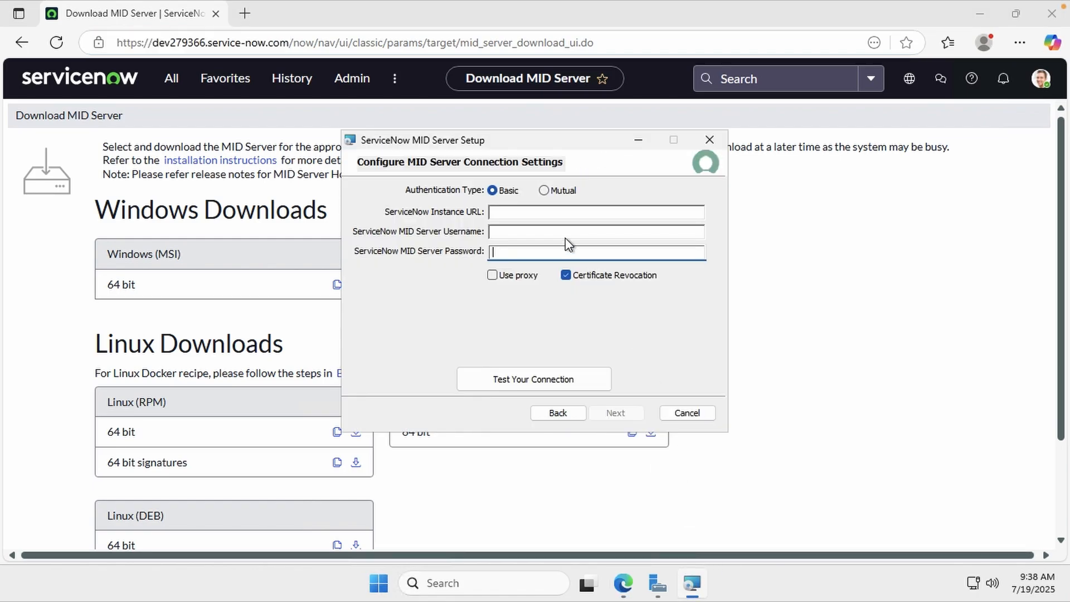
pyautogui.click(521, 212)
pyautogui.write('https://dev279366.service-now.com/')
pyautogui.click(526, 232)
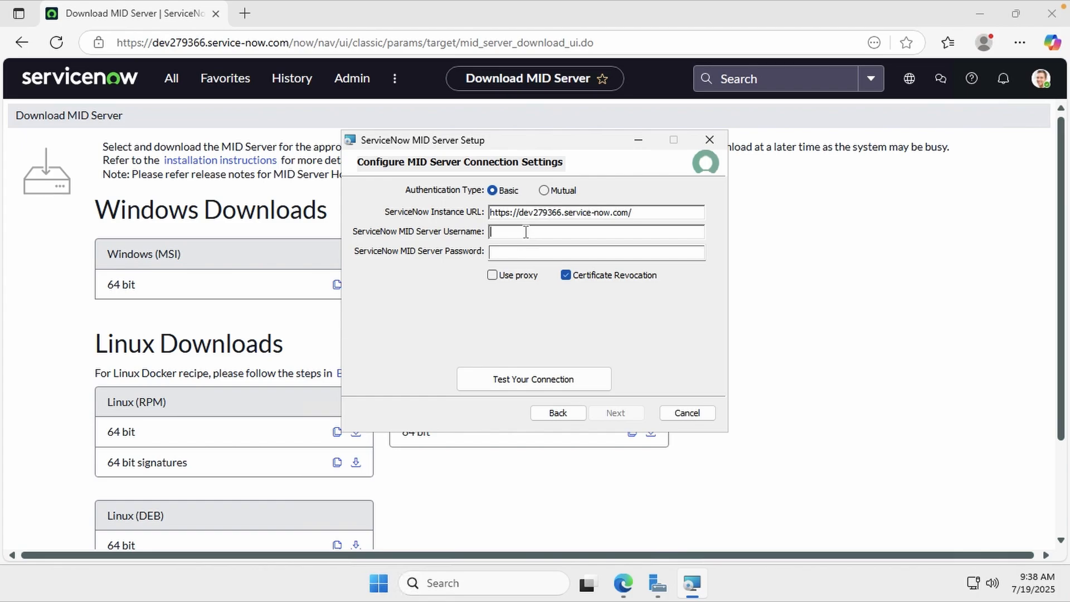
pyautogui.write('mid.agent')
pyautogui.click(879, 291)
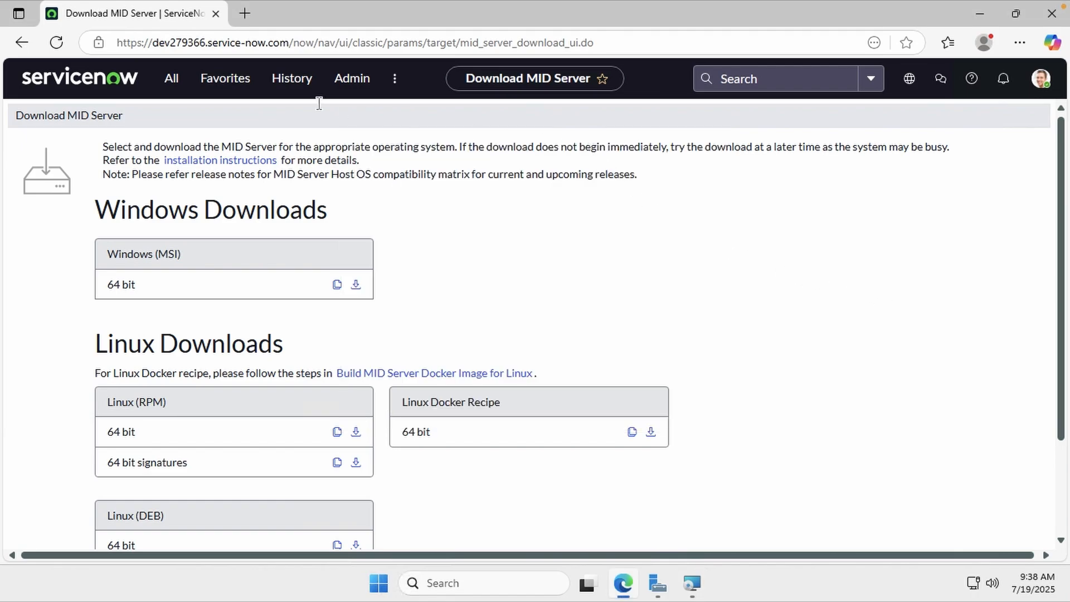
# Open the Mid Agent user record and generate a random password in Set Password
pyautogui.click(285, 92)
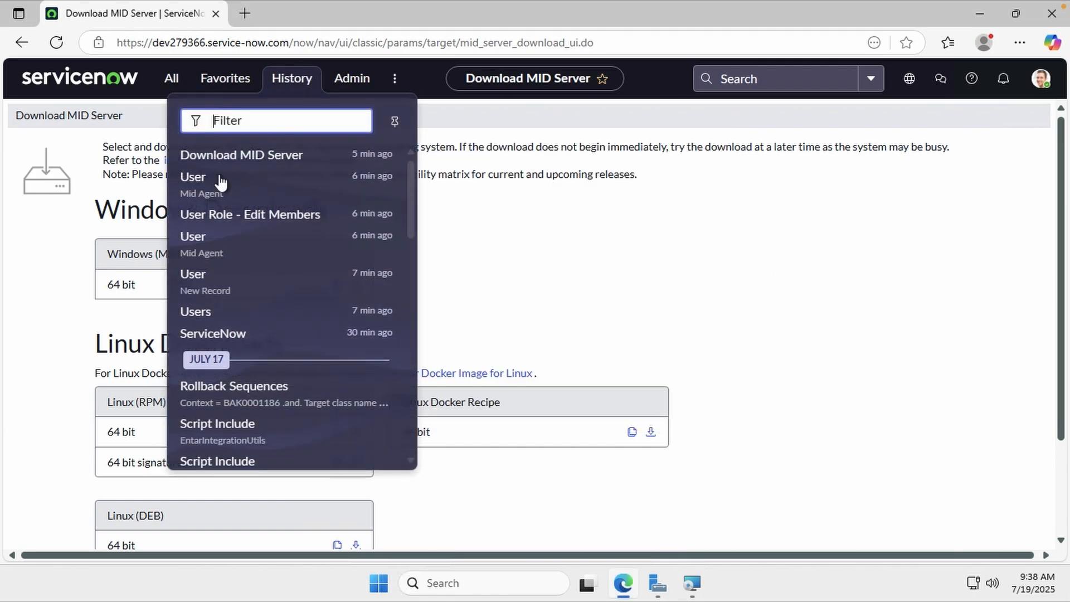
pyautogui.click(205, 184)
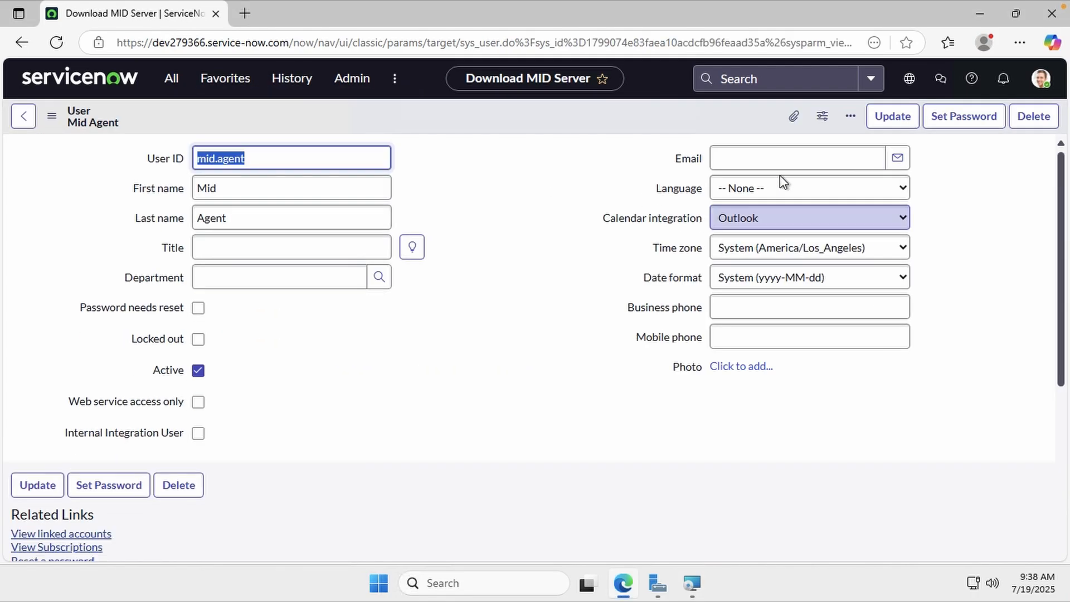
pyautogui.click(954, 120)
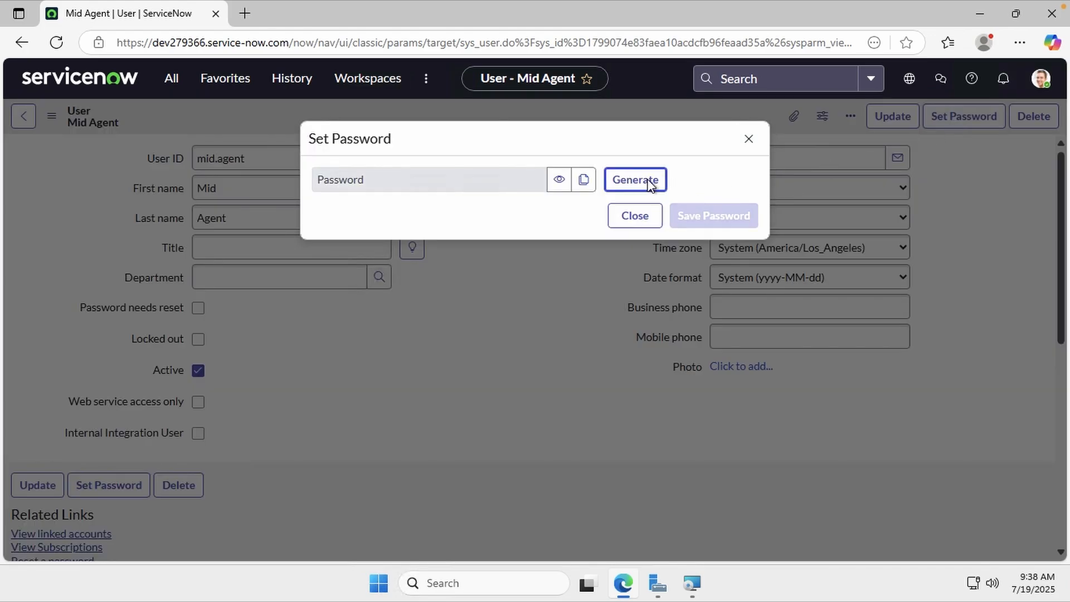
pyautogui.click(637, 181)
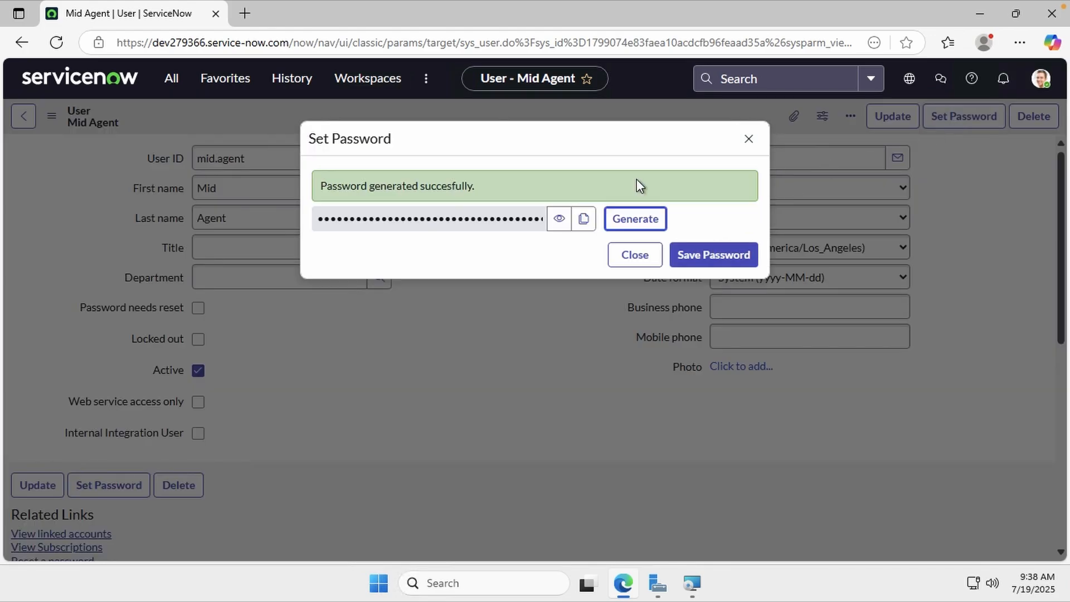
pyautogui.click(557, 221)
pyautogui.click(666, 226)
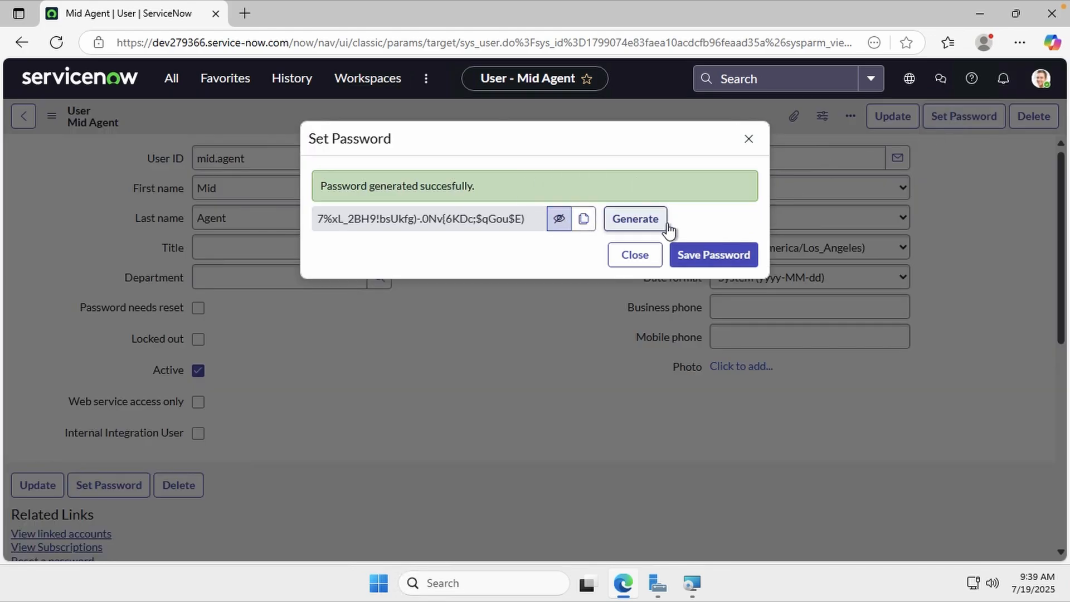
pyautogui.click(667, 227)
pyautogui.click(669, 228)
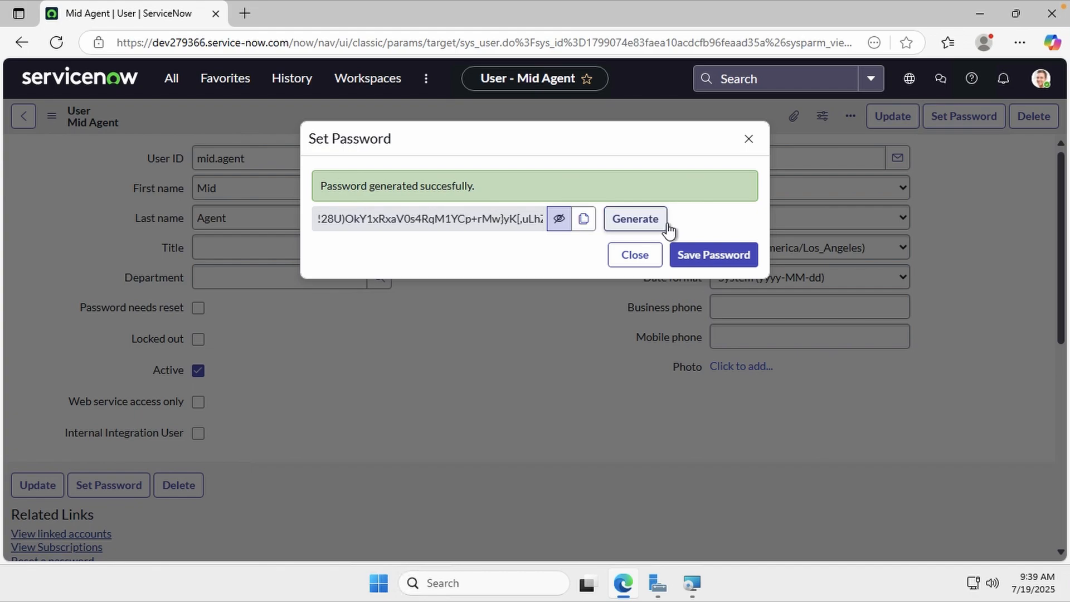
pyautogui.click(624, 225)
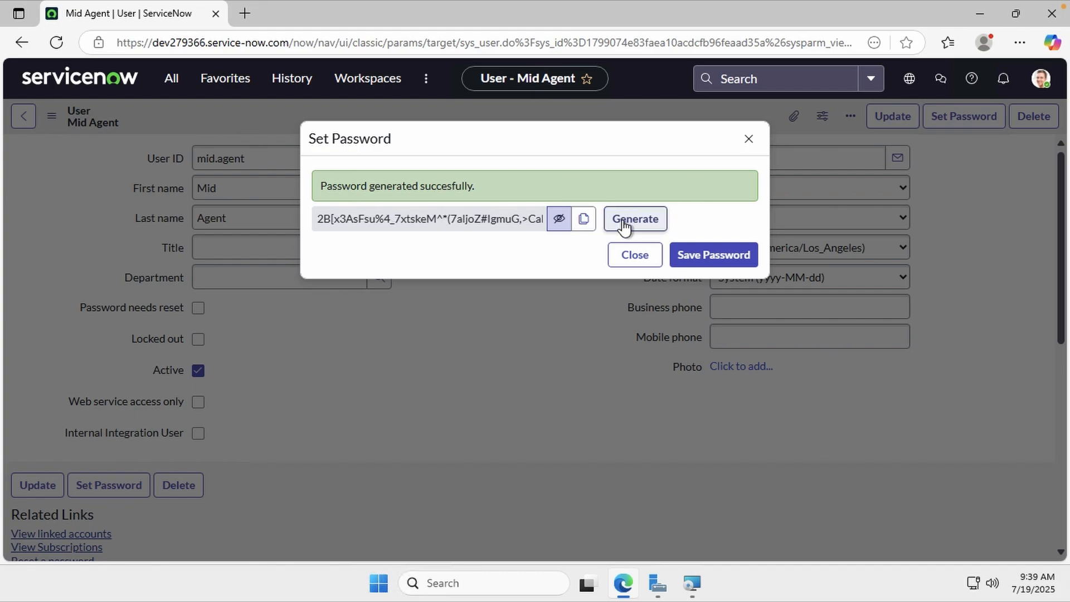
pyautogui.click(624, 225)
pyautogui.click(624, 225)
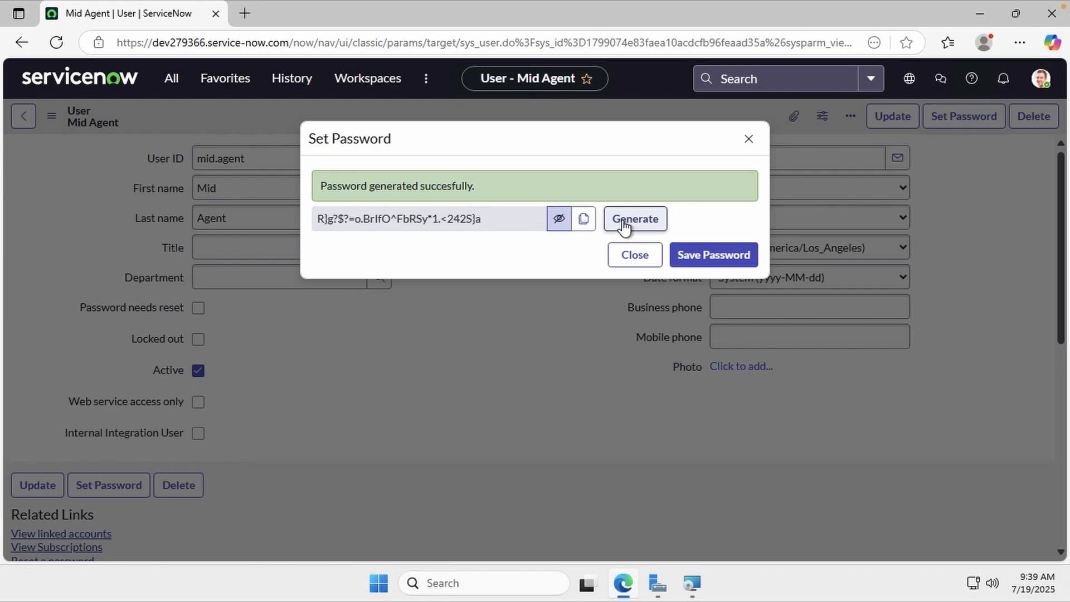
pyautogui.click(624, 225)
pyautogui.click(624, 226)
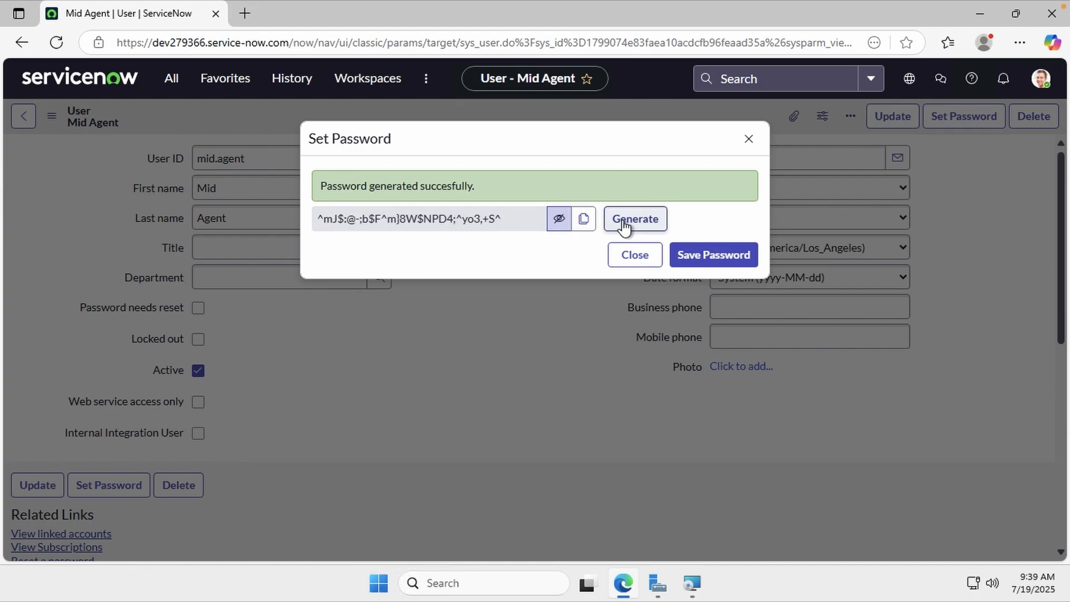
pyautogui.click(625, 226)
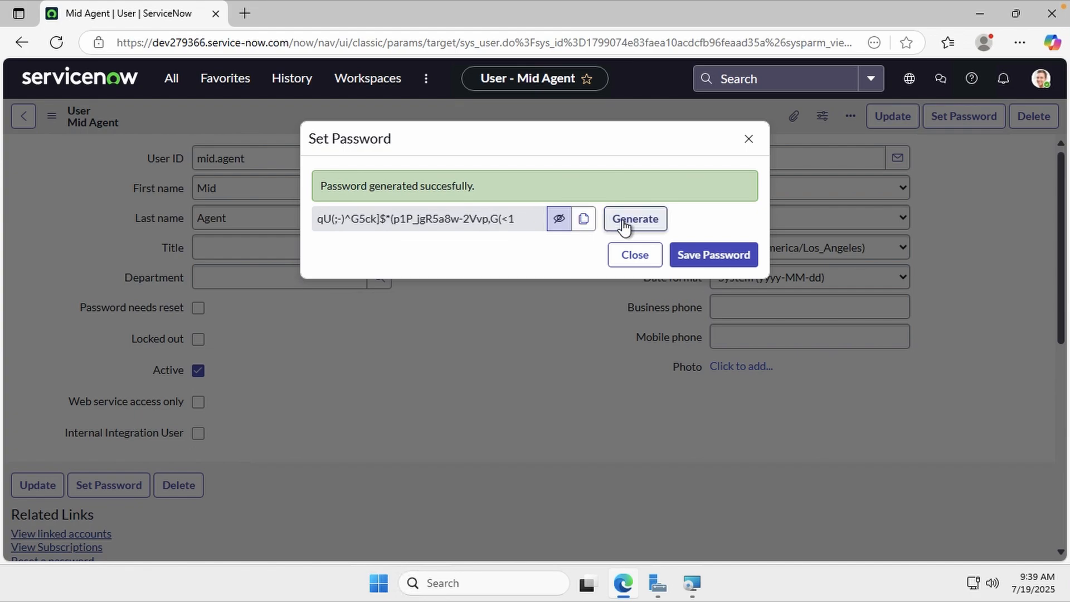
pyautogui.click(624, 226)
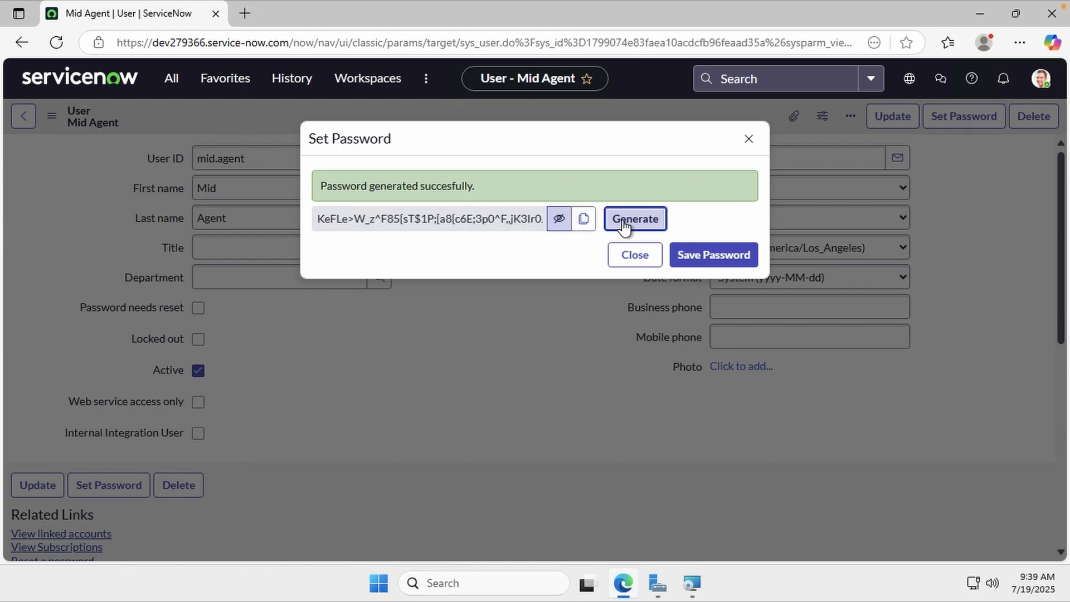
pyautogui.click(624, 226)
pyautogui.click(624, 225)
pyautogui.click(624, 226)
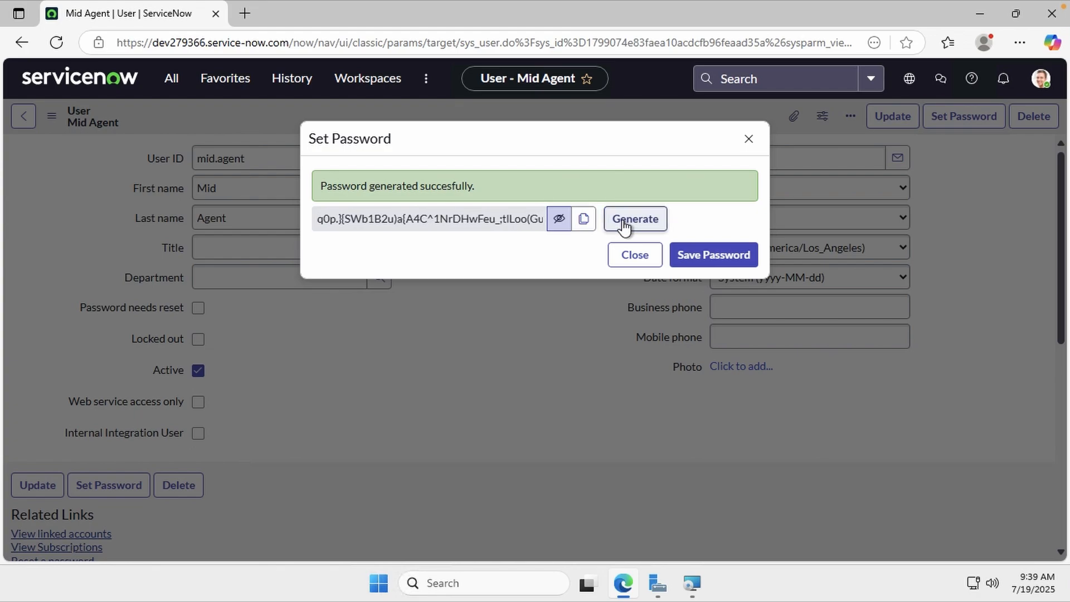
pyautogui.click(624, 225)
pyautogui.click(624, 225)
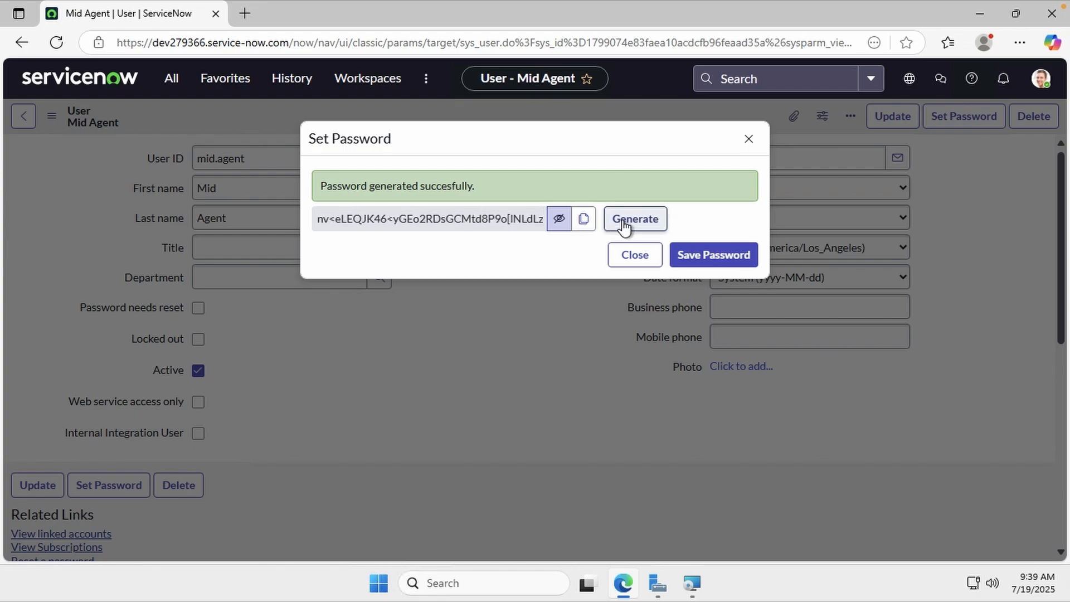
pyautogui.click(624, 226)
pyautogui.click(624, 226)
pyautogui.click(624, 225)
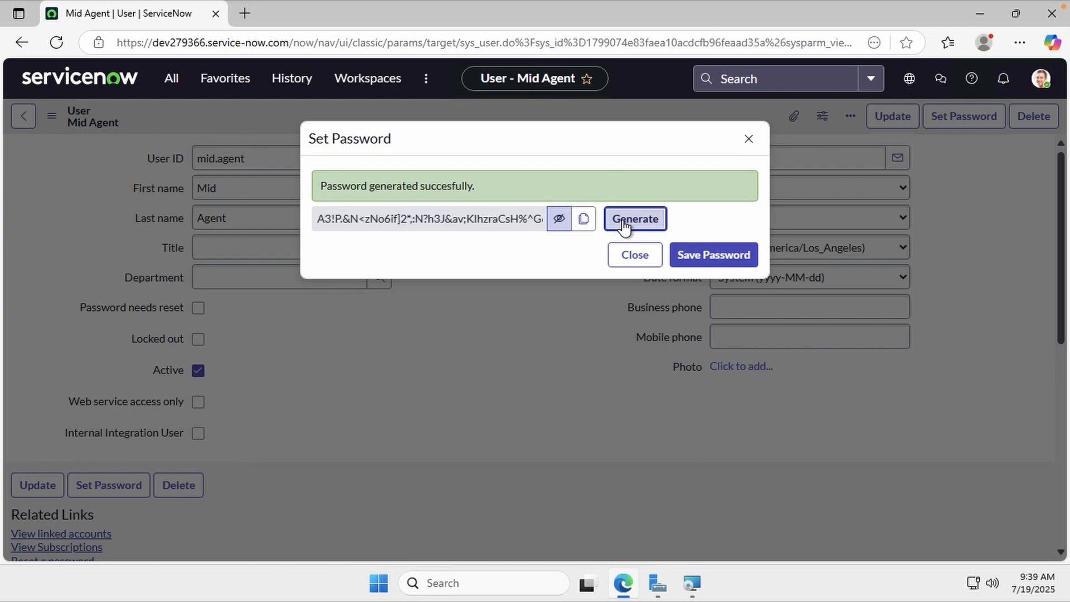
pyautogui.click(624, 225)
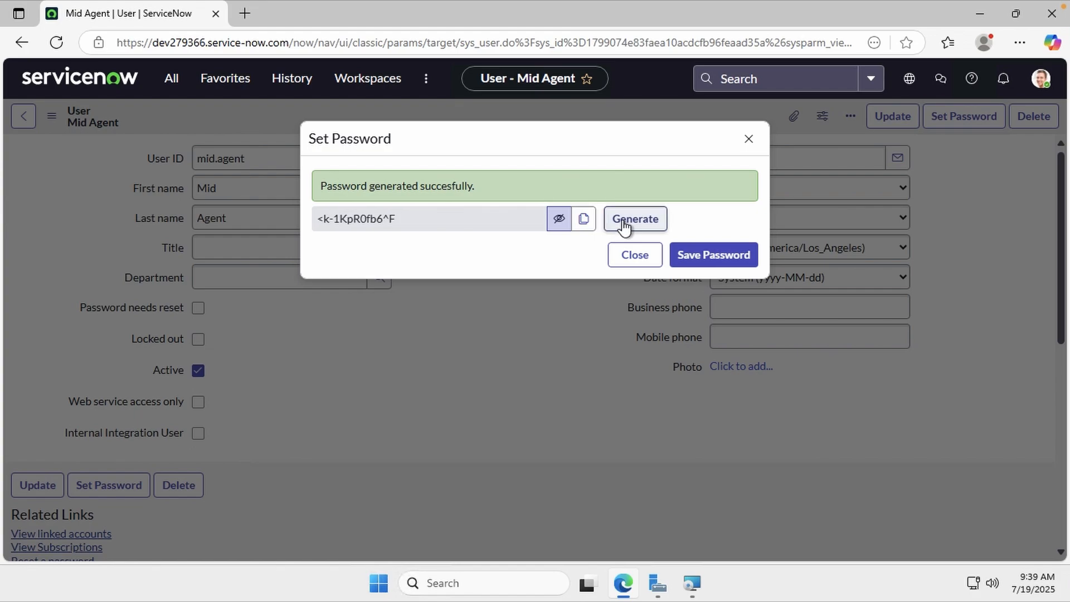
pyautogui.click(624, 226)
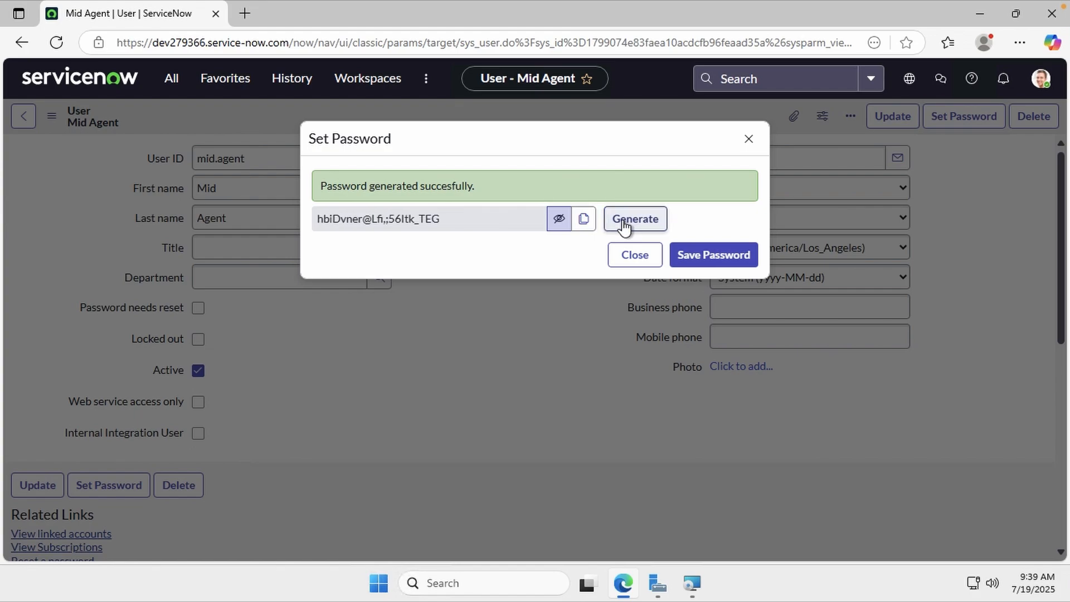
# Copy the generated password and save it to the Mid Agent account
pyautogui.click(582, 223)
pyautogui.click(677, 255)
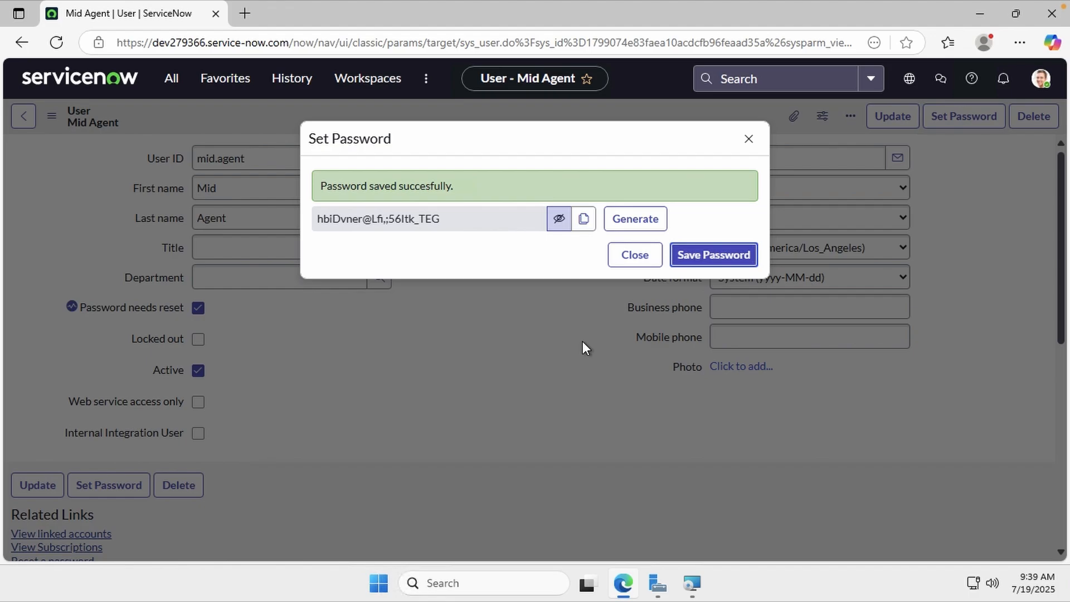
pyautogui.click(645, 263)
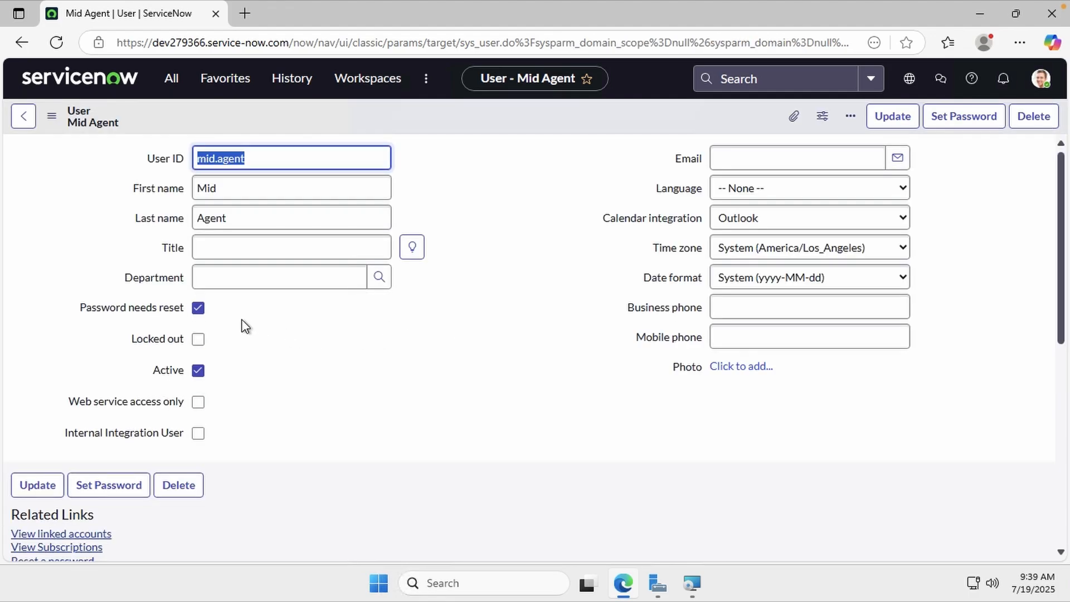
# Clear Password needs reset and save the Mid Agent user record
pyautogui.click(204, 309)
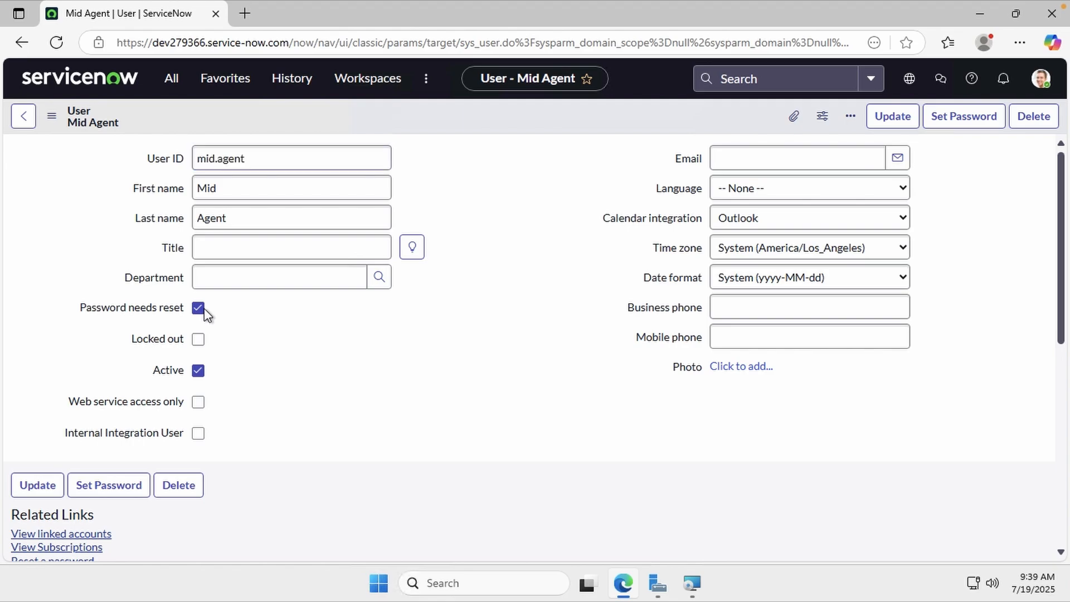
pyautogui.rightClick(486, 109)
pyautogui.click(514, 121)
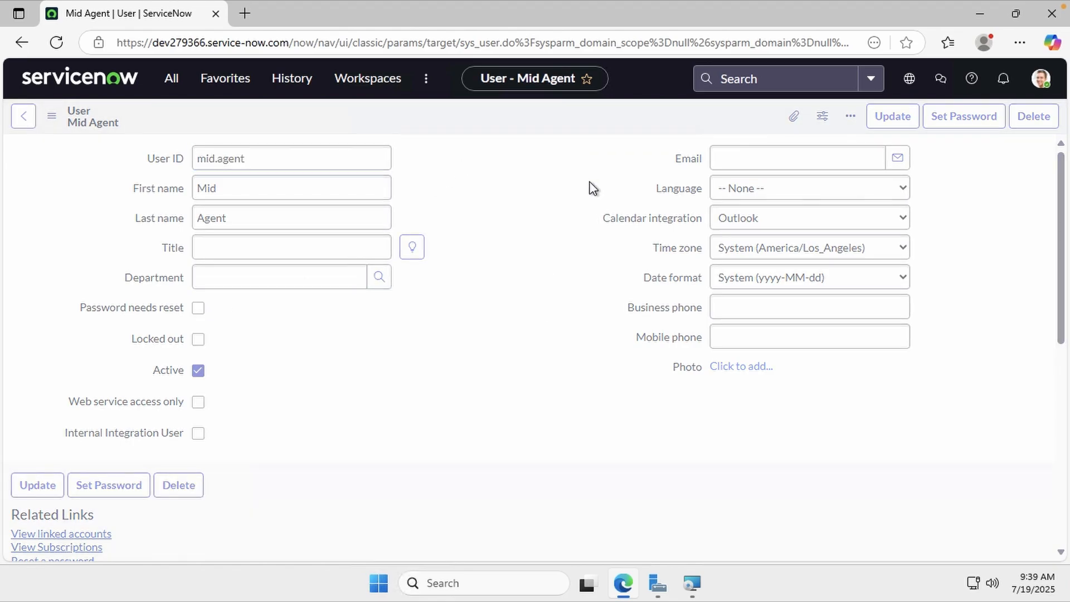
# Paste the mid.agent password into the wizard, test the connection successfully, and continue
pyautogui.click(691, 584)
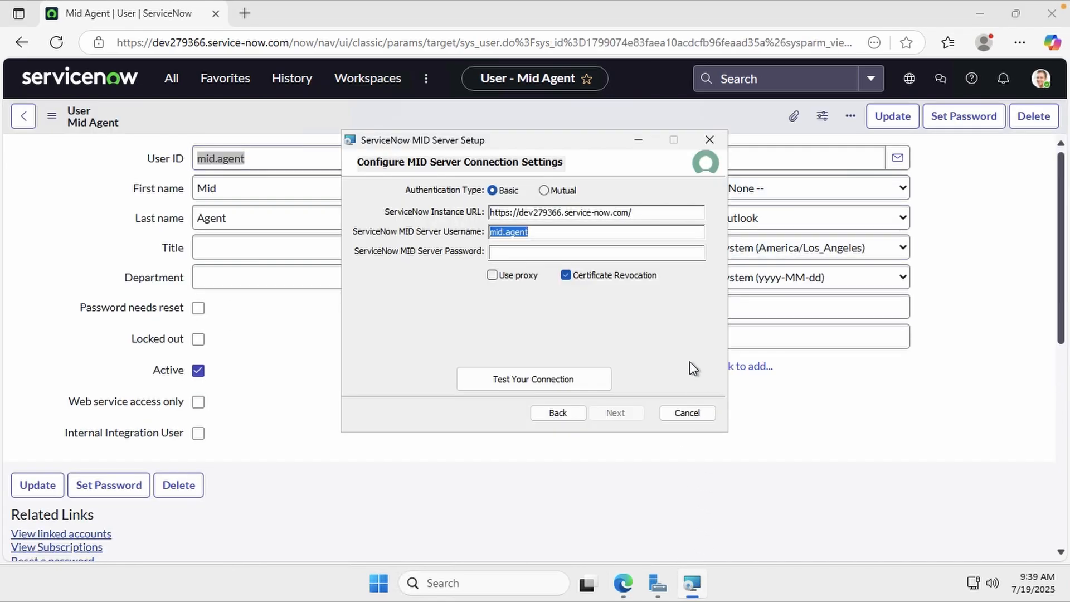
pyautogui.click(988, 18)
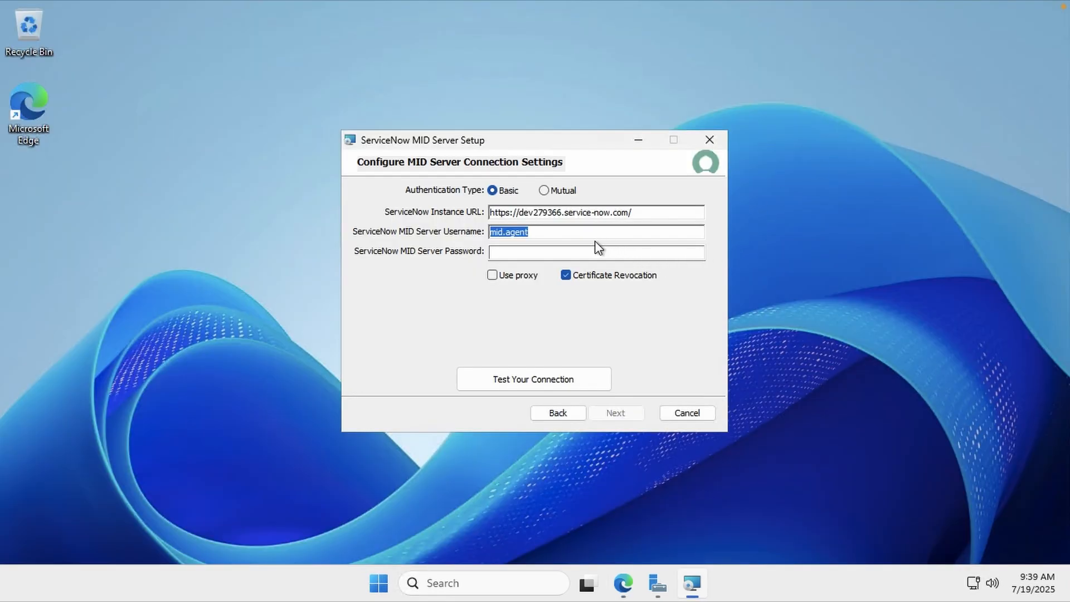
pyautogui.click(580, 251)
pyautogui.hotkey('ctrl', 'v')
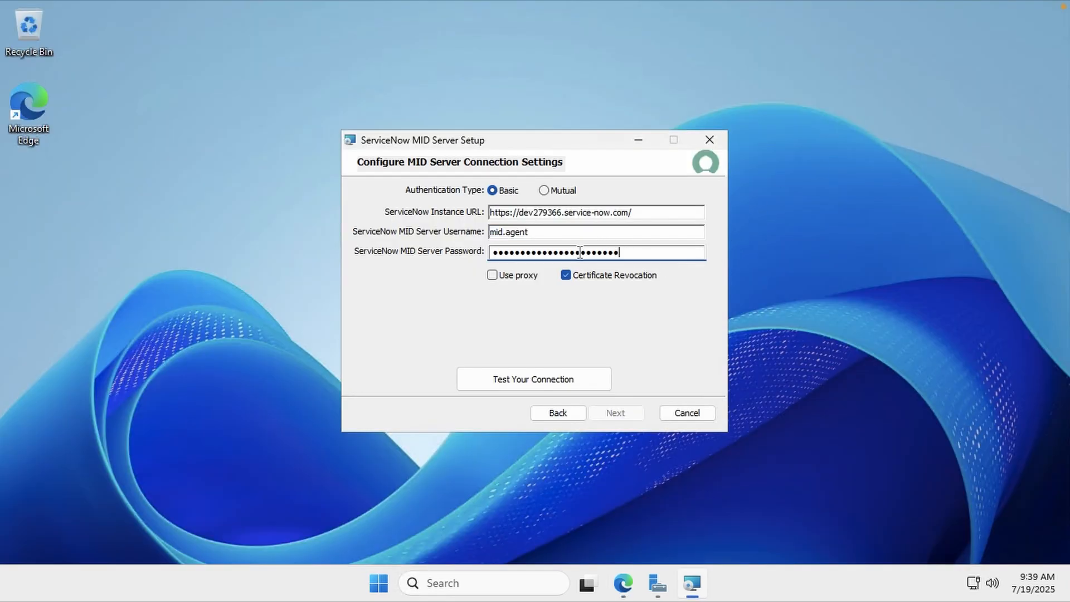
pyautogui.click(540, 379)
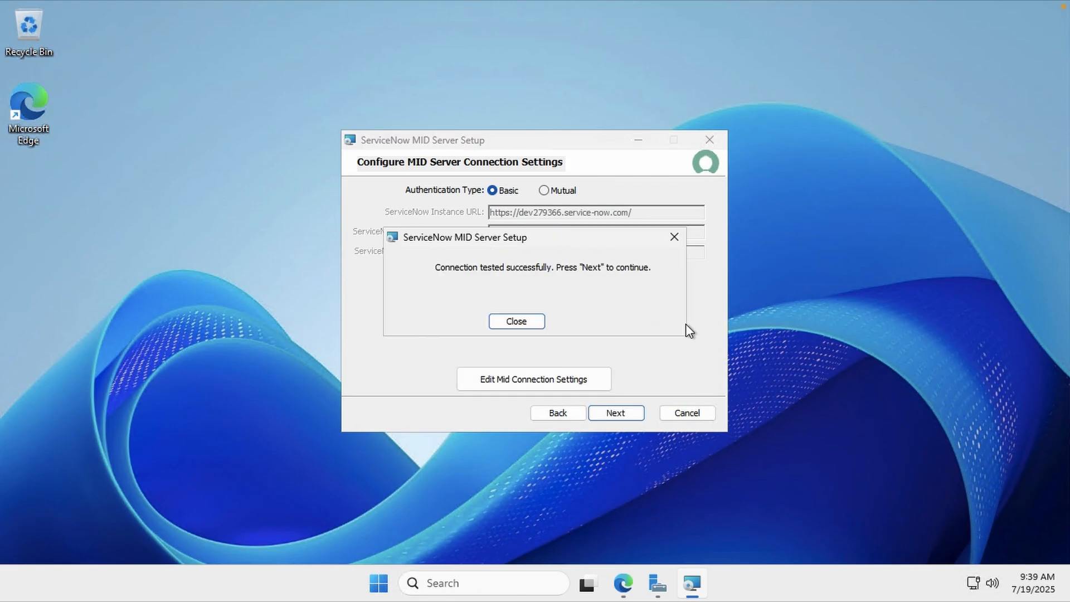
pyautogui.click(527, 325)
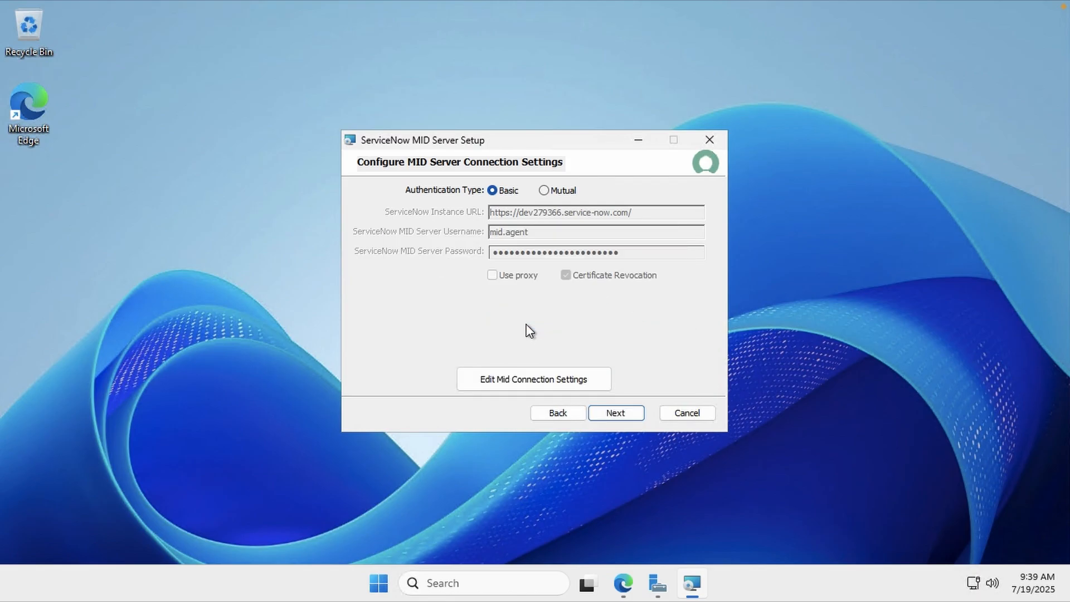
pyautogui.click(621, 413)
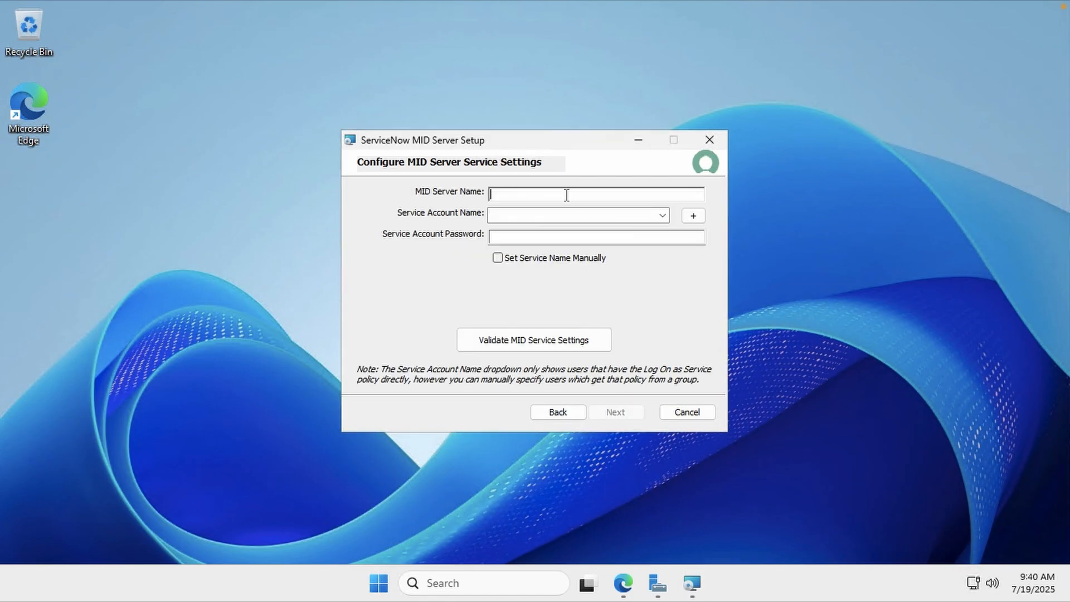
# Name the MID Server TGCAZMID01 with service account TGC\svcsnmidserver and its password
pyautogui.write('TGCAZMID01')
pyautogui.click(546, 216)
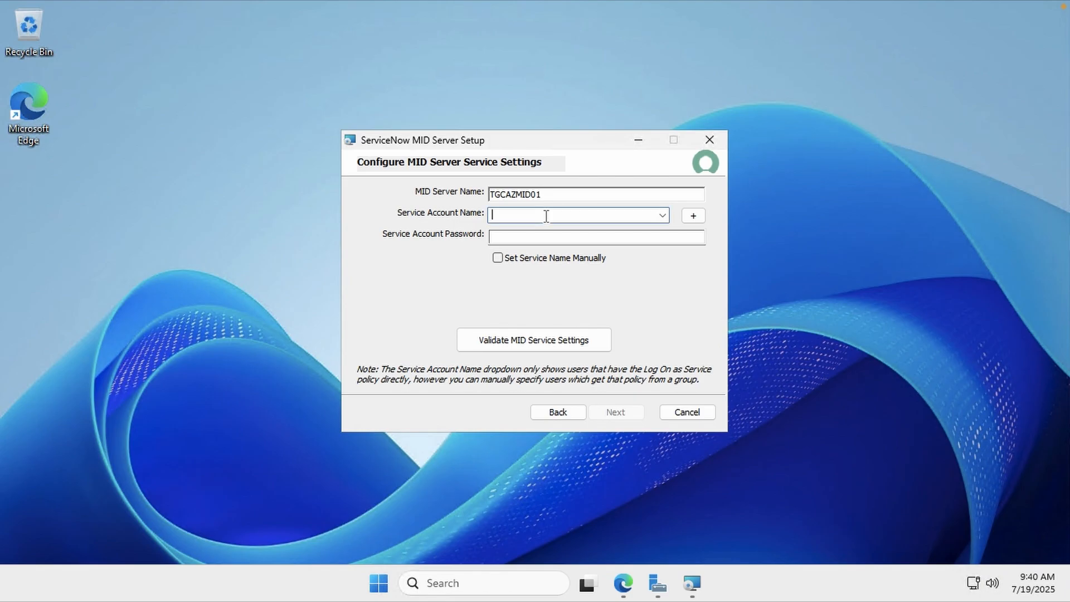
pyautogui.write('TGC\\svcsnmidserver')
pyautogui.press('Tab')
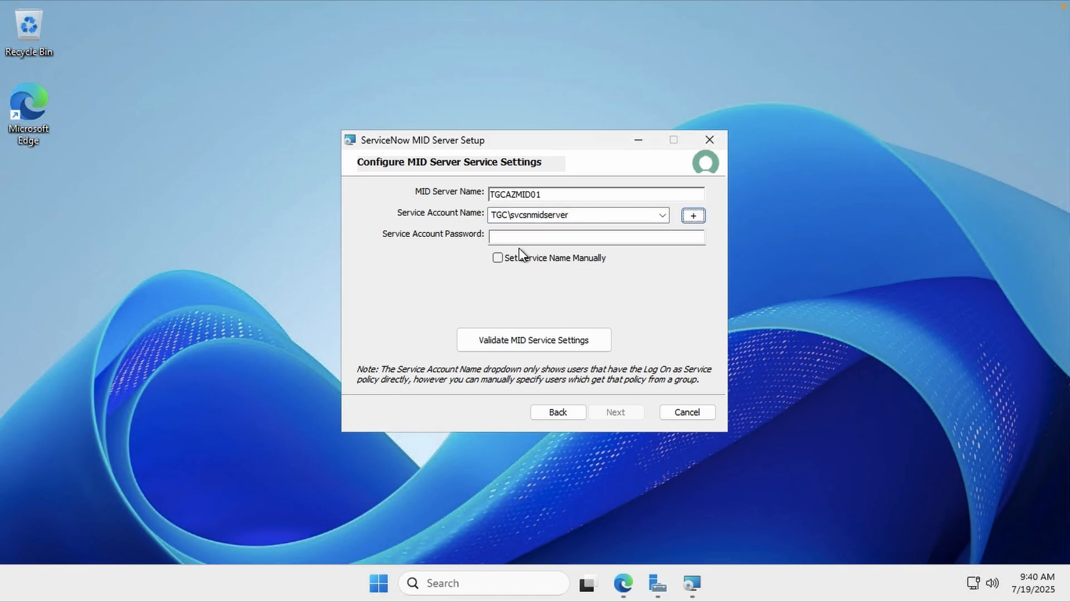
pyautogui.click(520, 239)
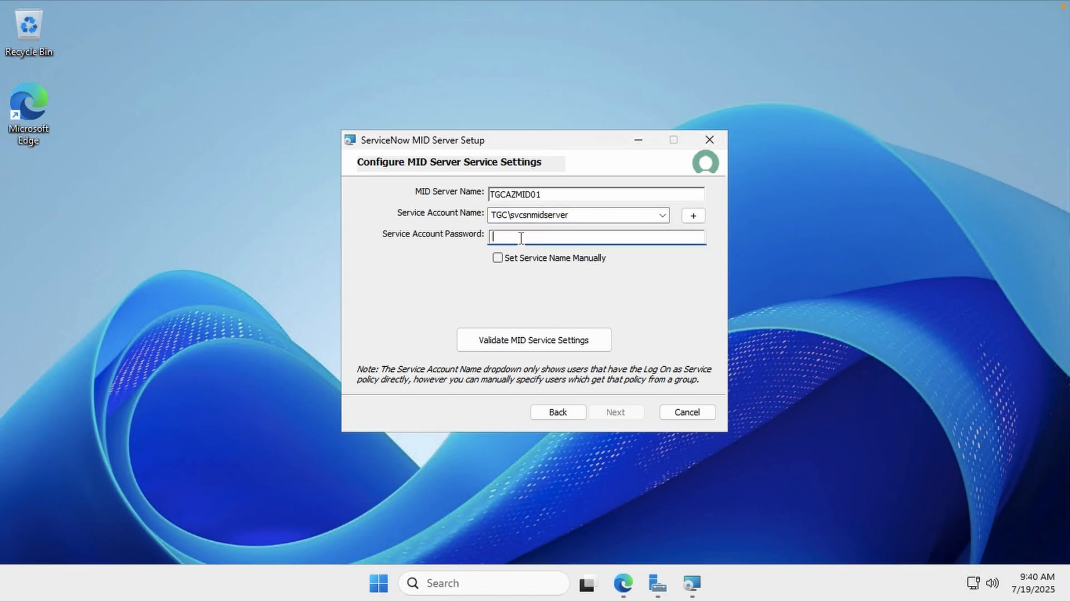
pyautogui.write('••••••••••••••••••')
# Keep the default service names, validate the service settings, and go to Destination Folder
pyautogui.click(500, 259)
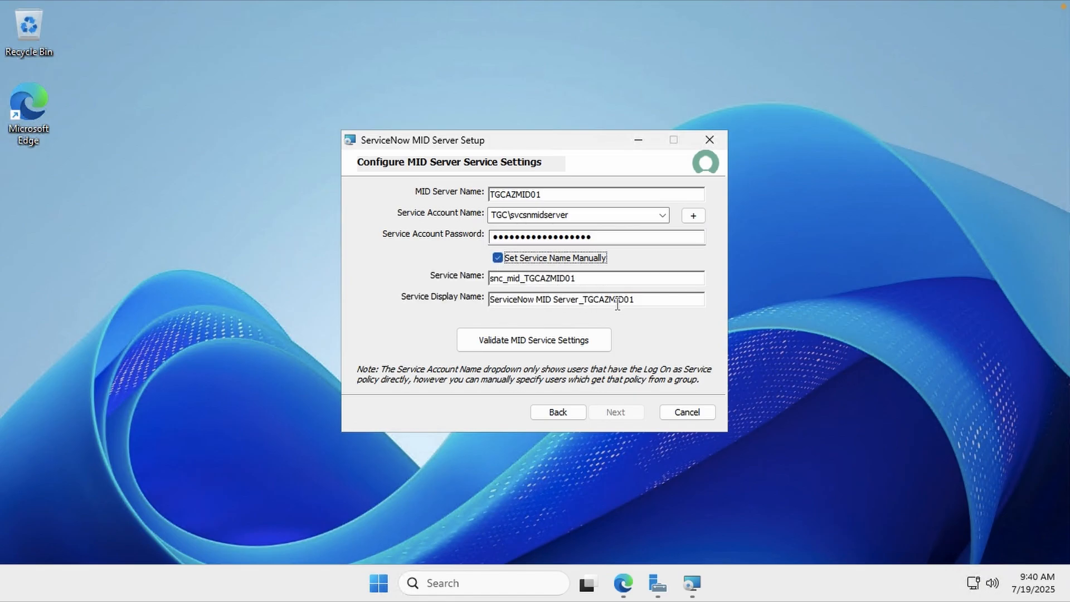
pyautogui.click(499, 259)
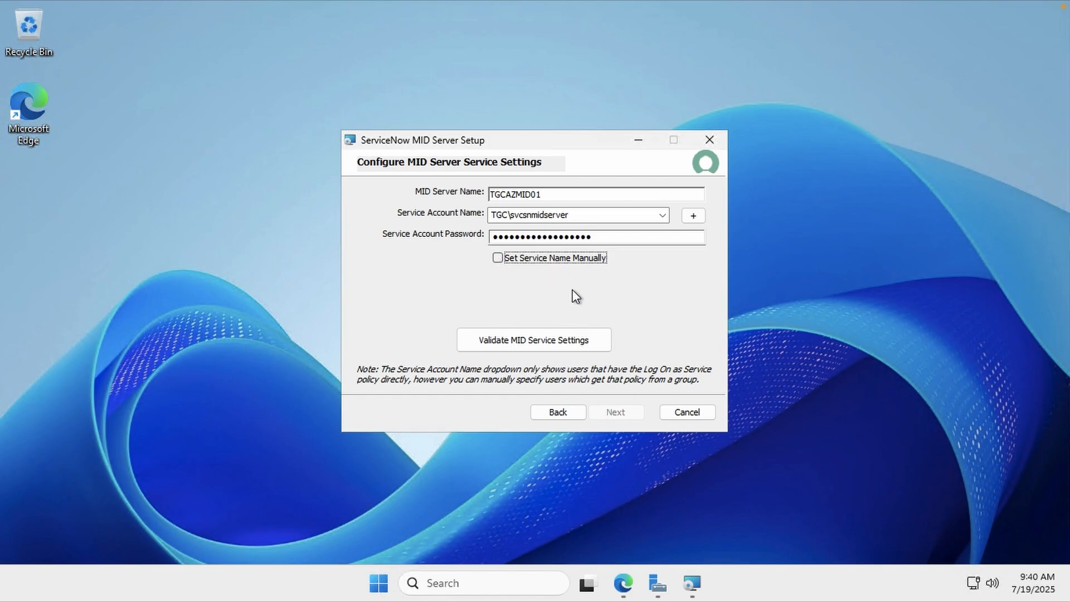
pyautogui.click(549, 340)
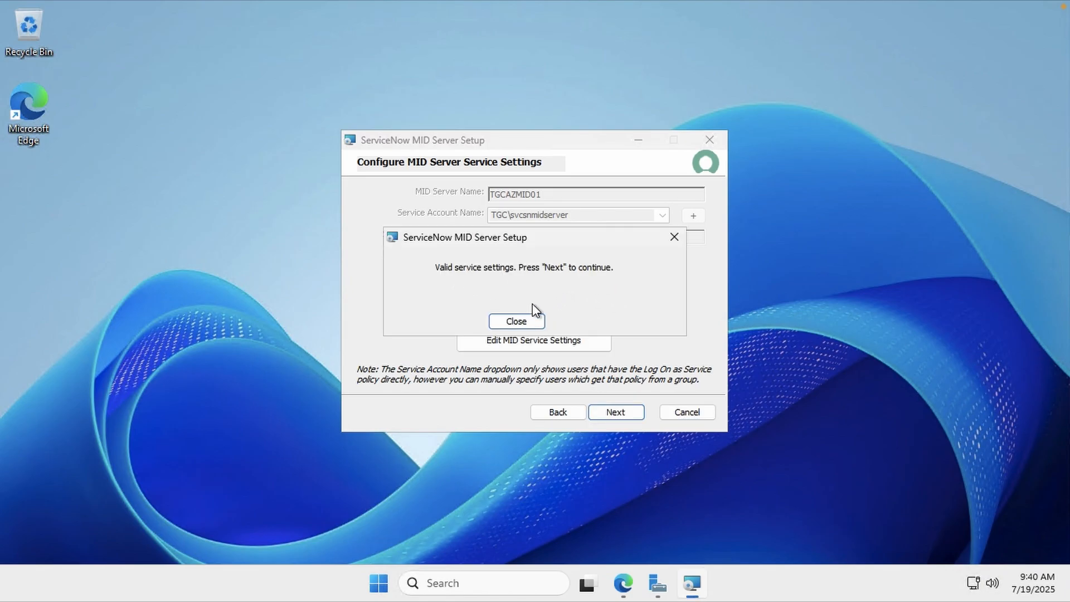
pyautogui.click(520, 323)
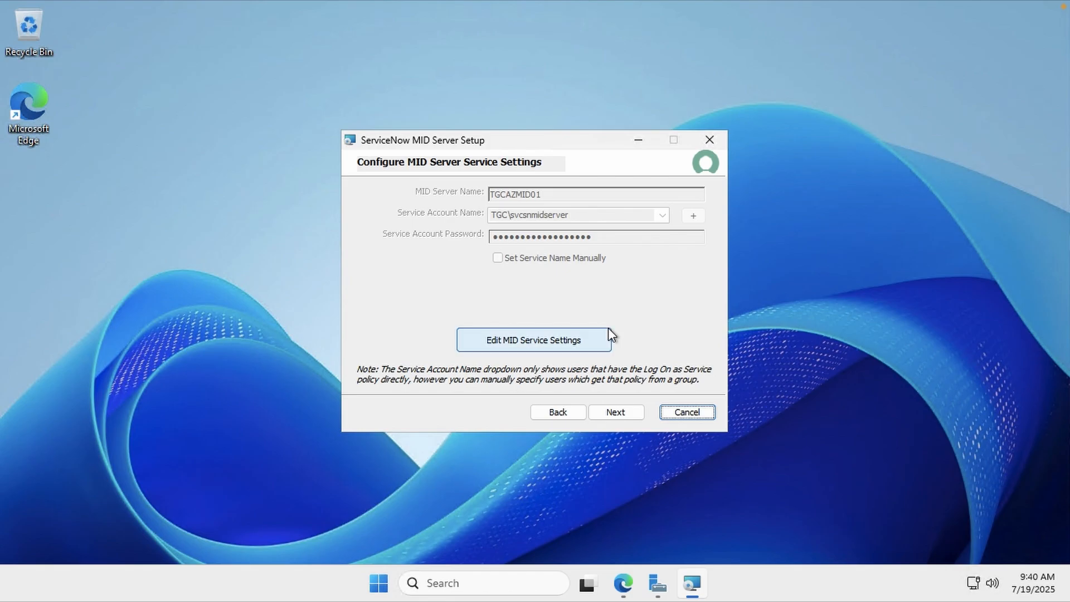
pyautogui.click(617, 412)
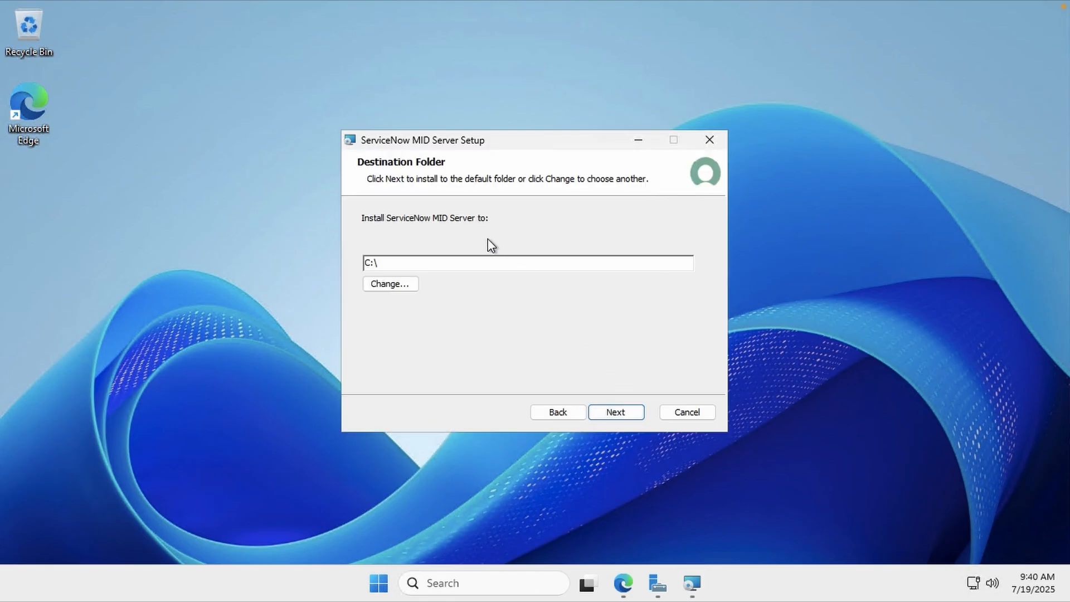
# Install the MID Server to C:\ with start-after-install enabled, then finish the wizard
pyautogui.click(612, 414)
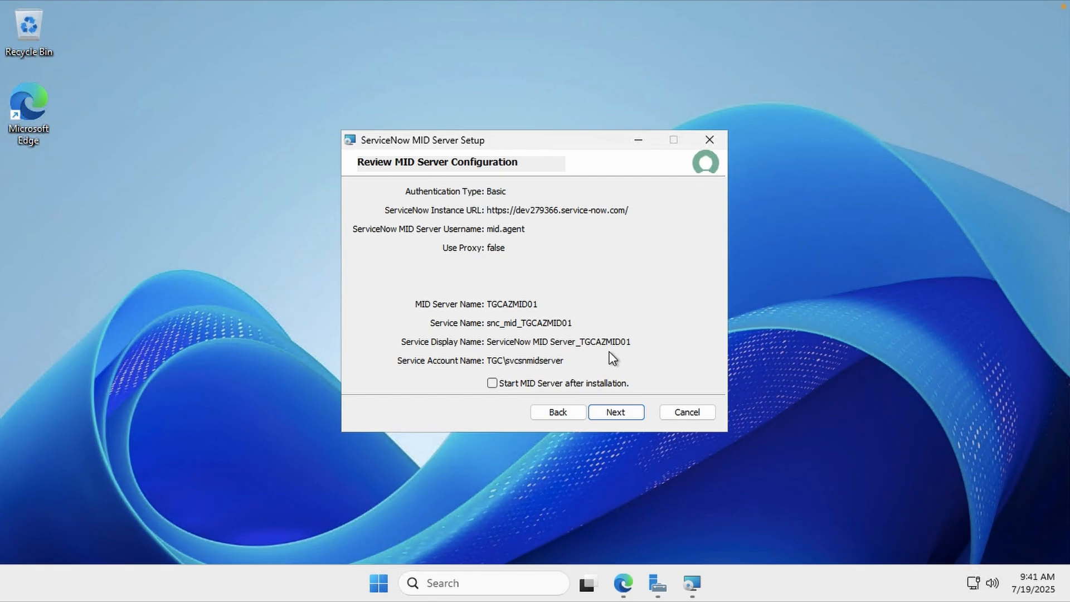
pyautogui.click(494, 383)
pyautogui.click(523, 389)
pyautogui.click(628, 411)
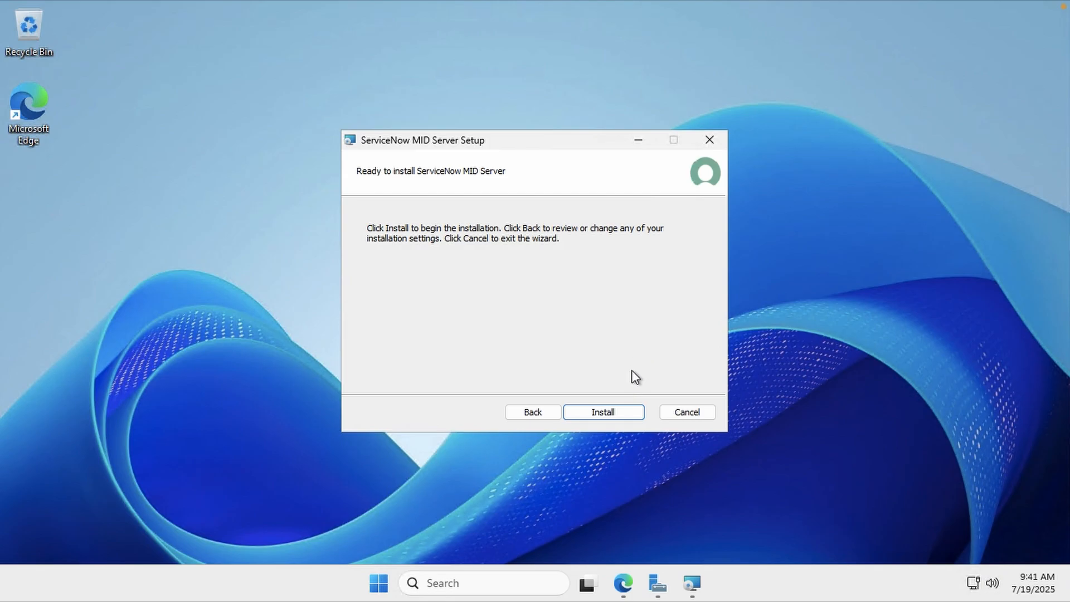
pyautogui.click(610, 412)
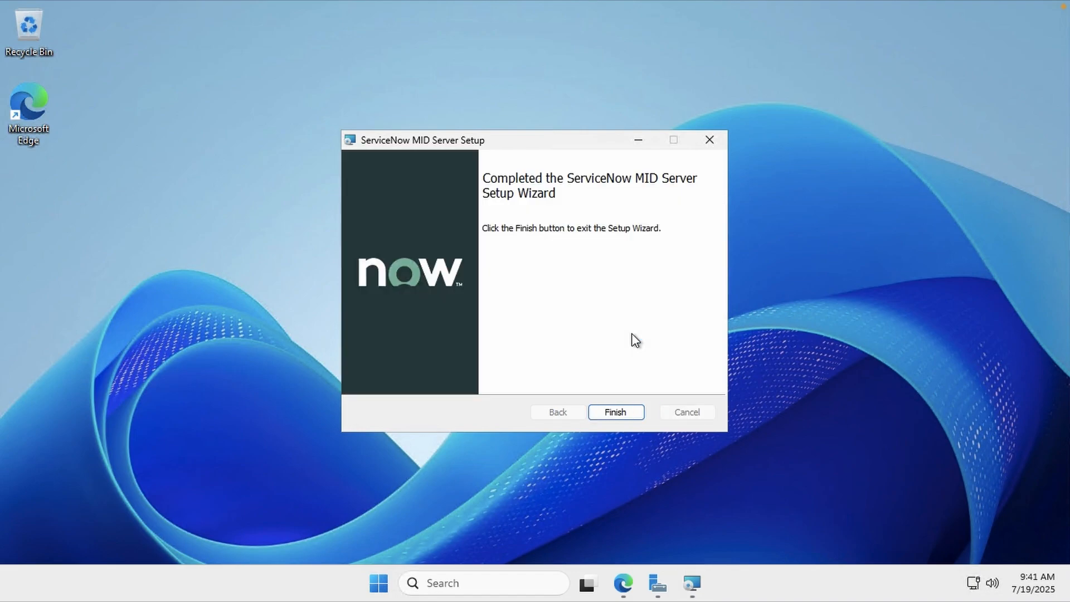
pyautogui.click(623, 413)
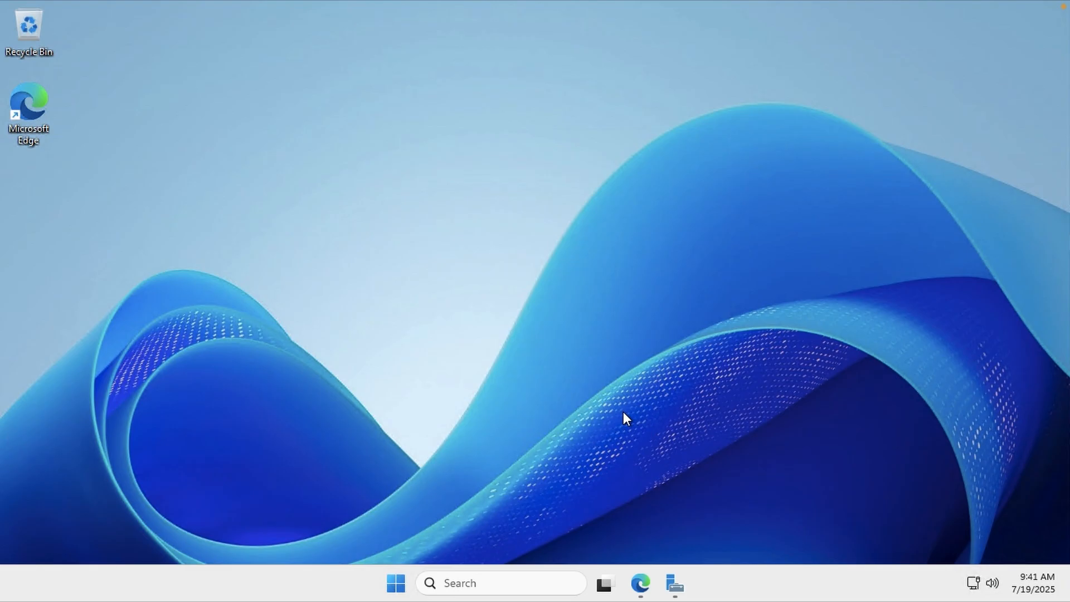
# Launch services.msc and select the ServiceNow MID Server_TGCAZMID01 service
pyautogui.press('super+r')
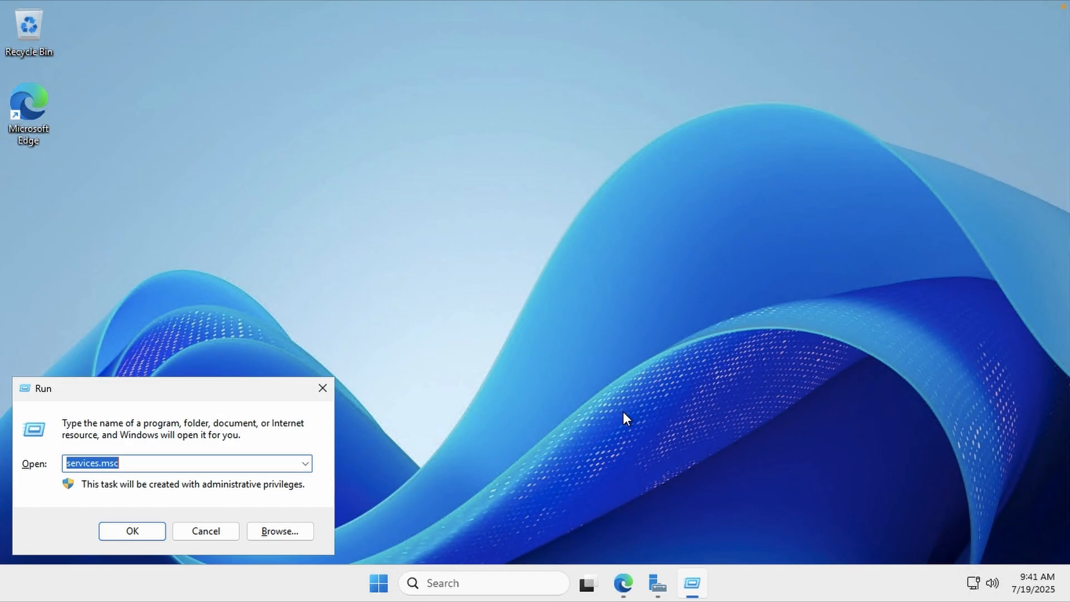
pyautogui.press('Right')
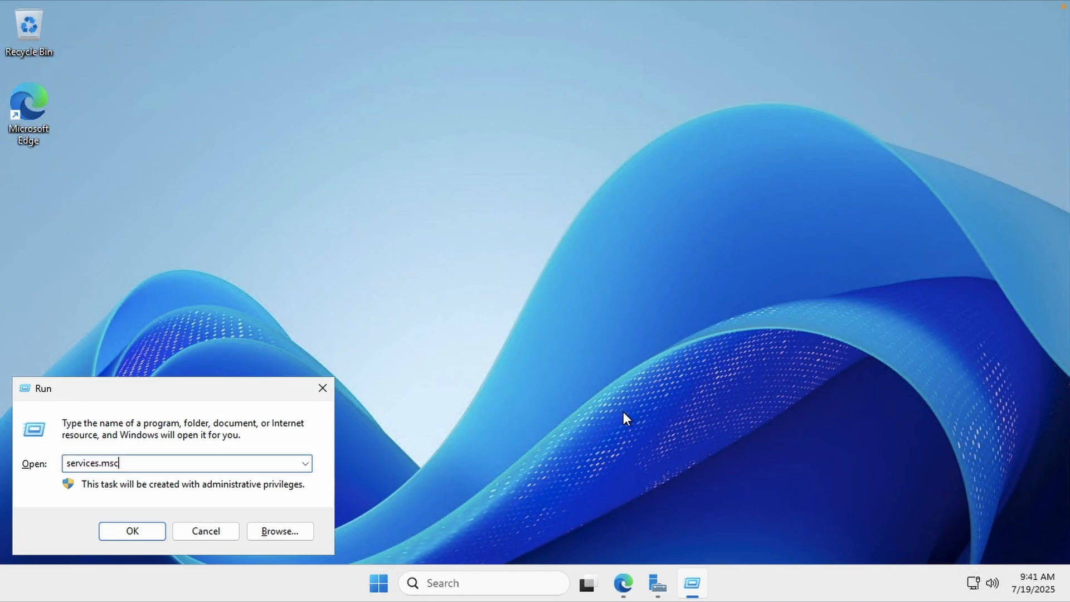
pyautogui.press('Return')
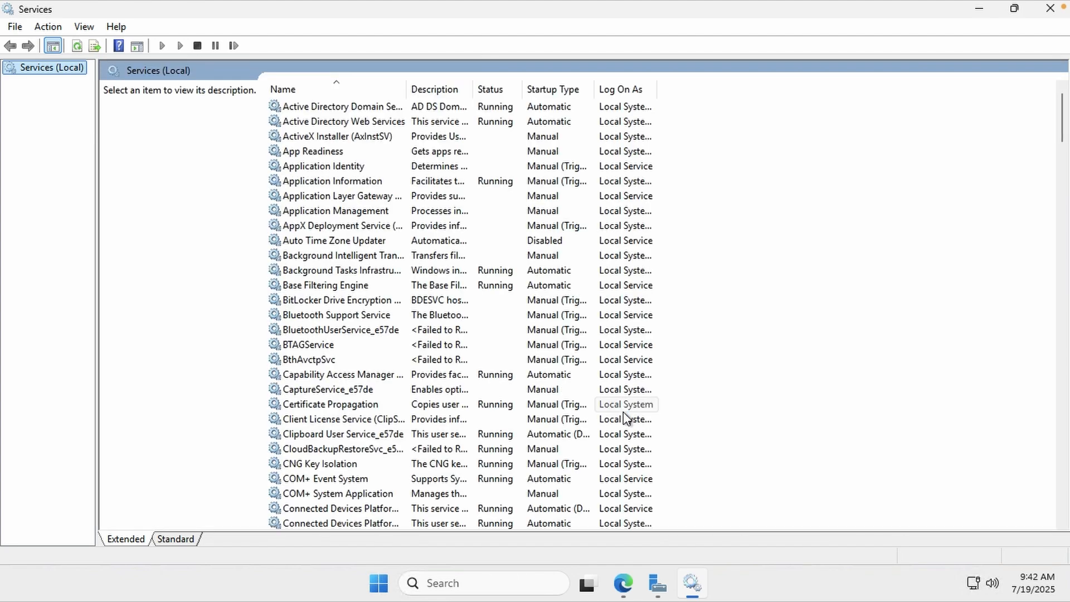
pyautogui.click(343, 371)
pyautogui.press('s')
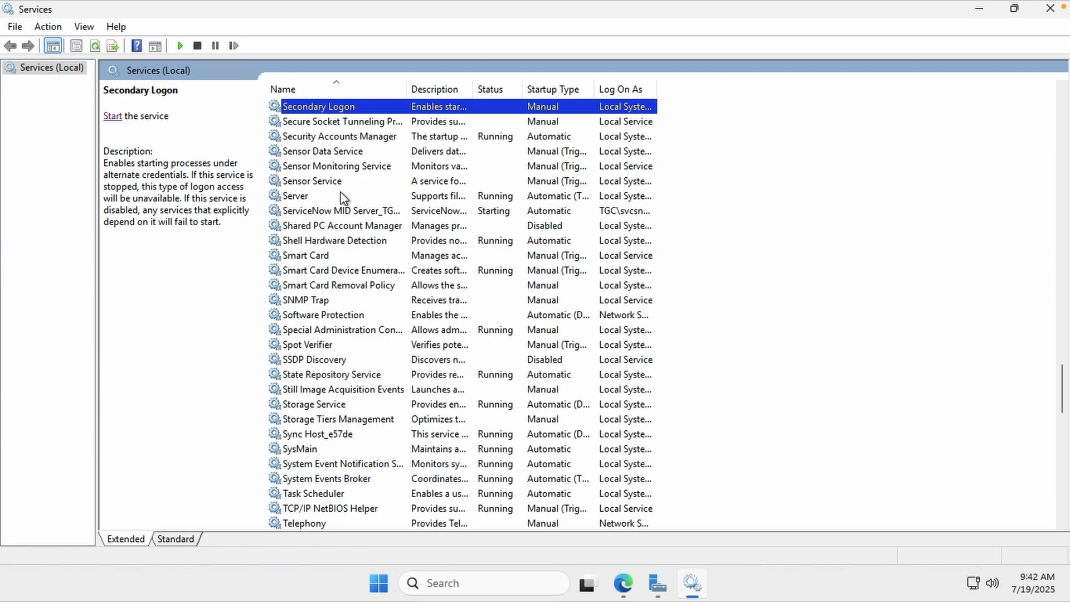
pyautogui.click(341, 211)
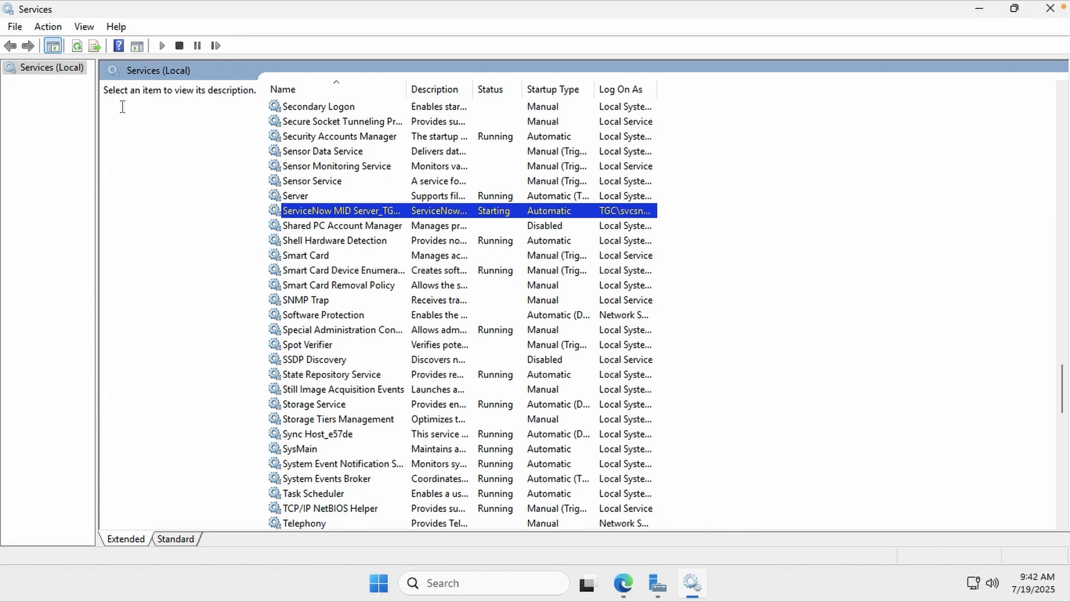
# Review the service's properties, then refresh the list to confirm it is Running and Automatic
pyautogui.doubleClick(300, 214)
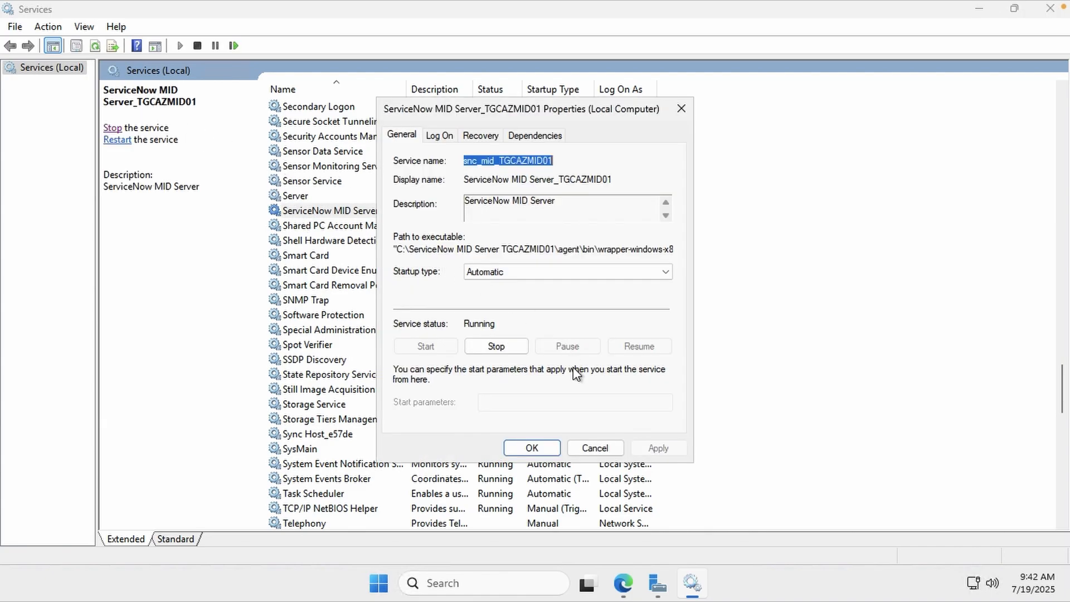
pyautogui.click(579, 450)
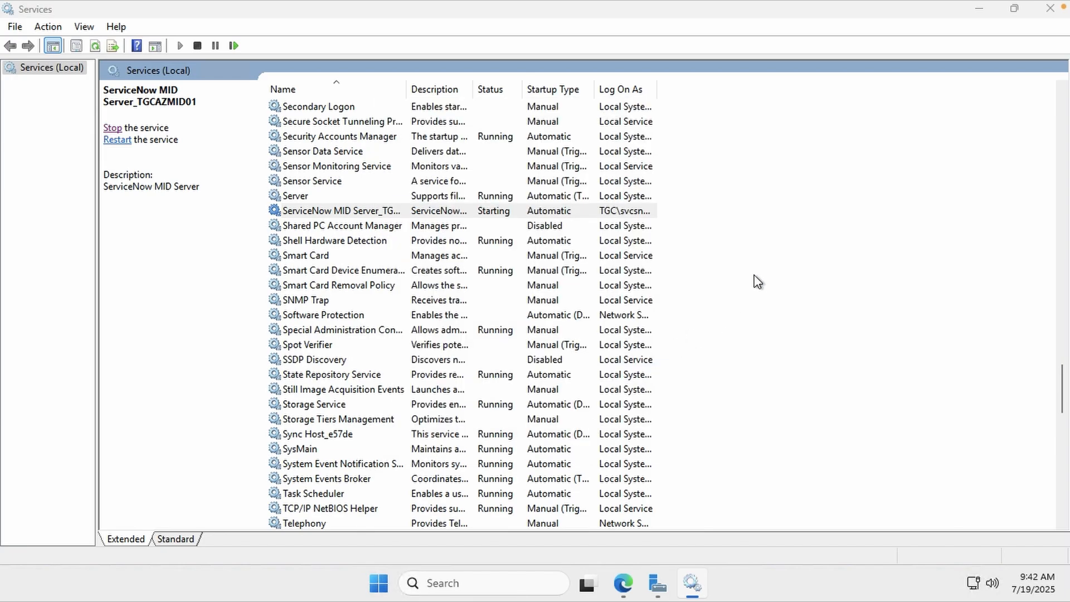
pyautogui.rightClick(756, 281)
pyautogui.click(803, 332)
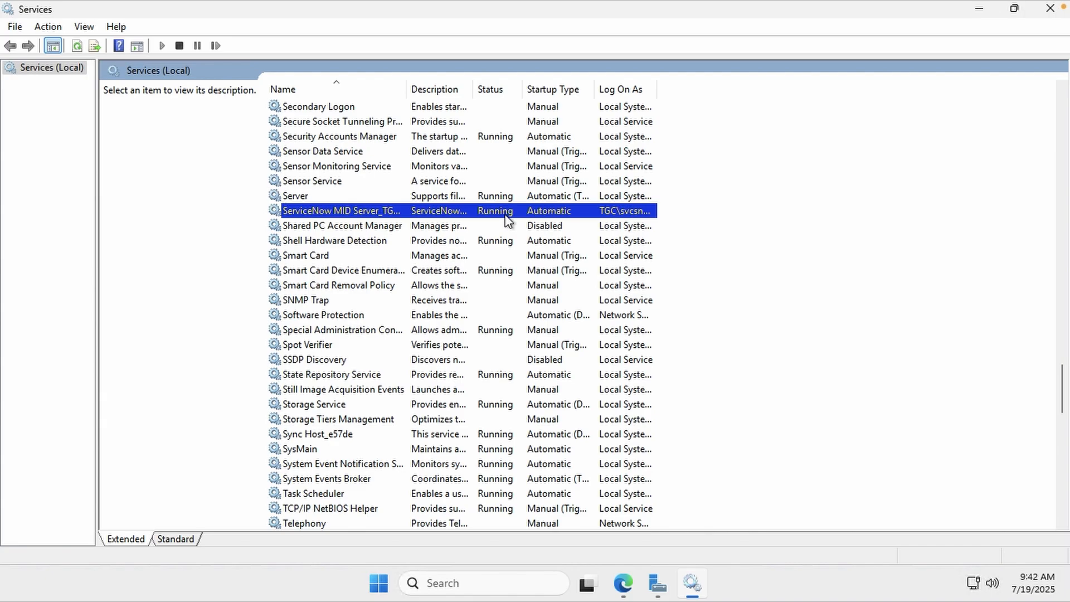
# Open the TGCAZMID01 record from MID Server > Servers in ServiceNow
pyautogui.click(625, 583)
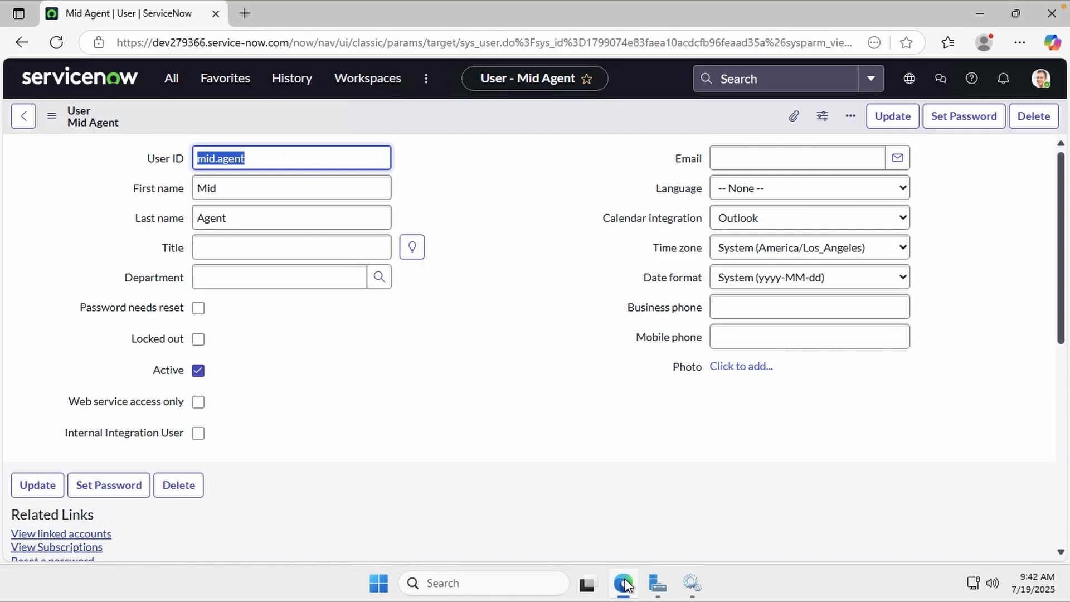
pyautogui.click(177, 88)
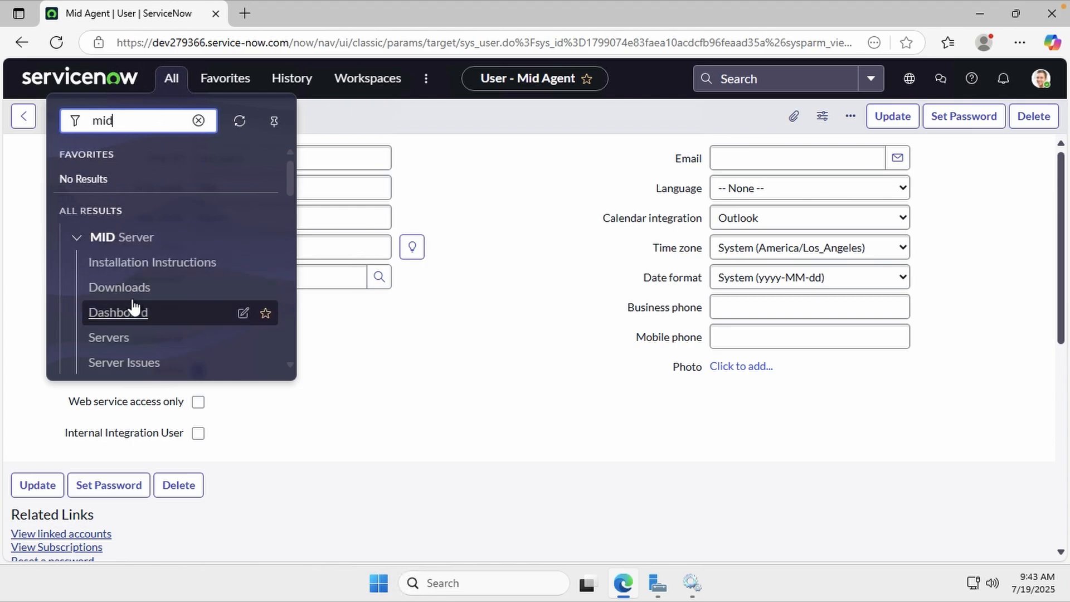
pyautogui.click(130, 340)
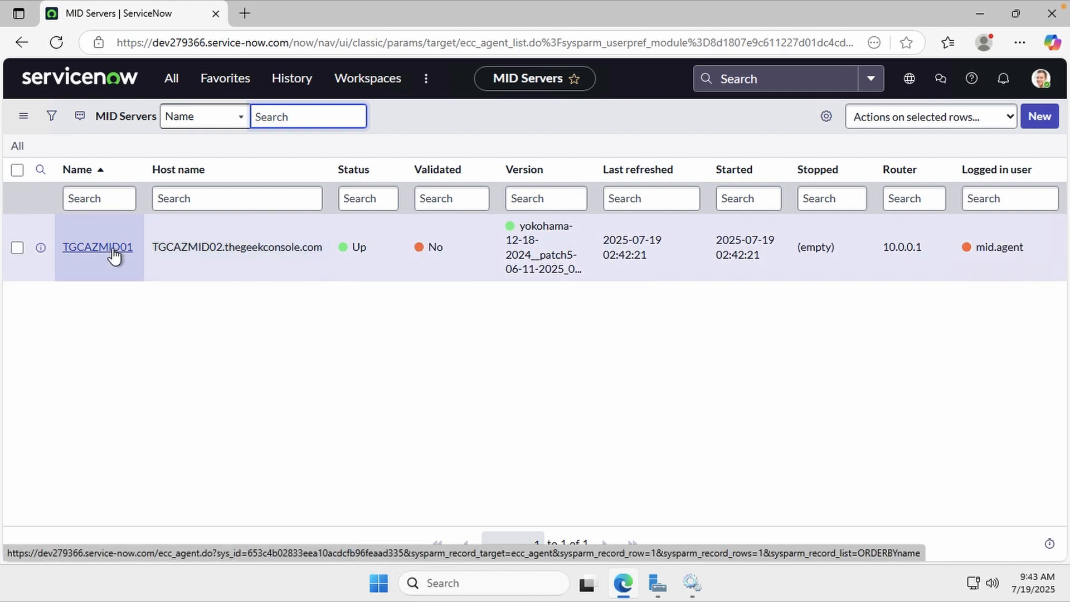
pyautogui.click(113, 251)
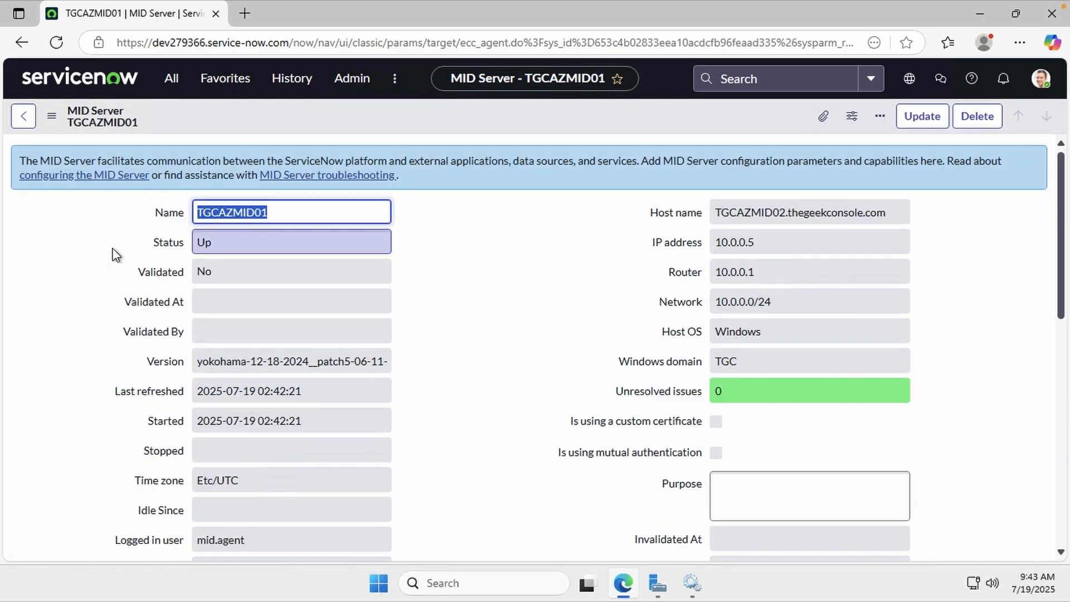
# Validate TGCAZMID01, allowing all applications, capabilities and IP ranges
pyautogui.click(493, 342)
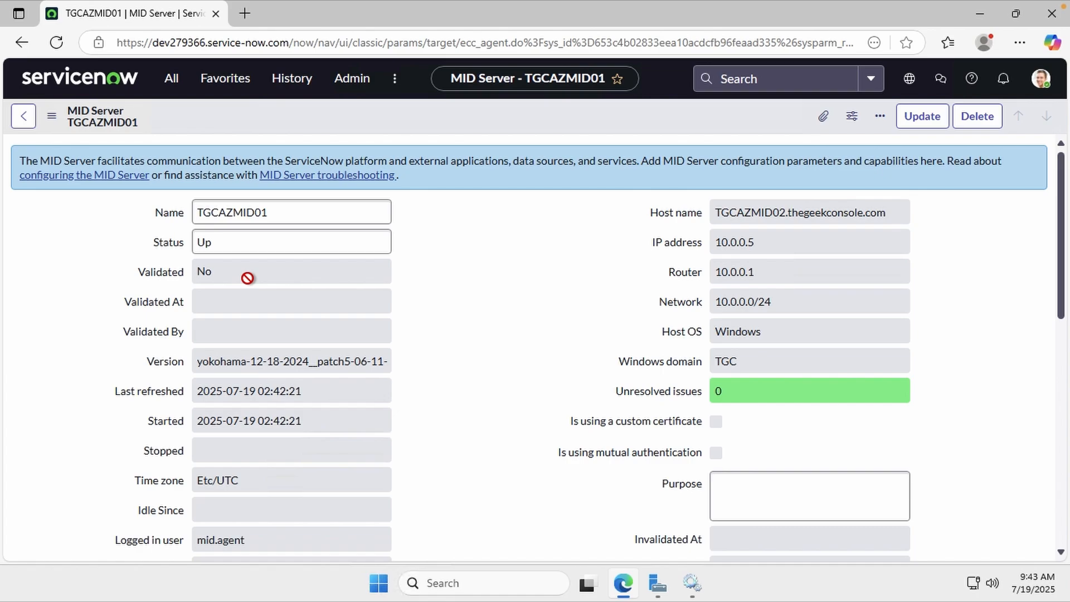
pyautogui.scroll(-4, 425, 330)
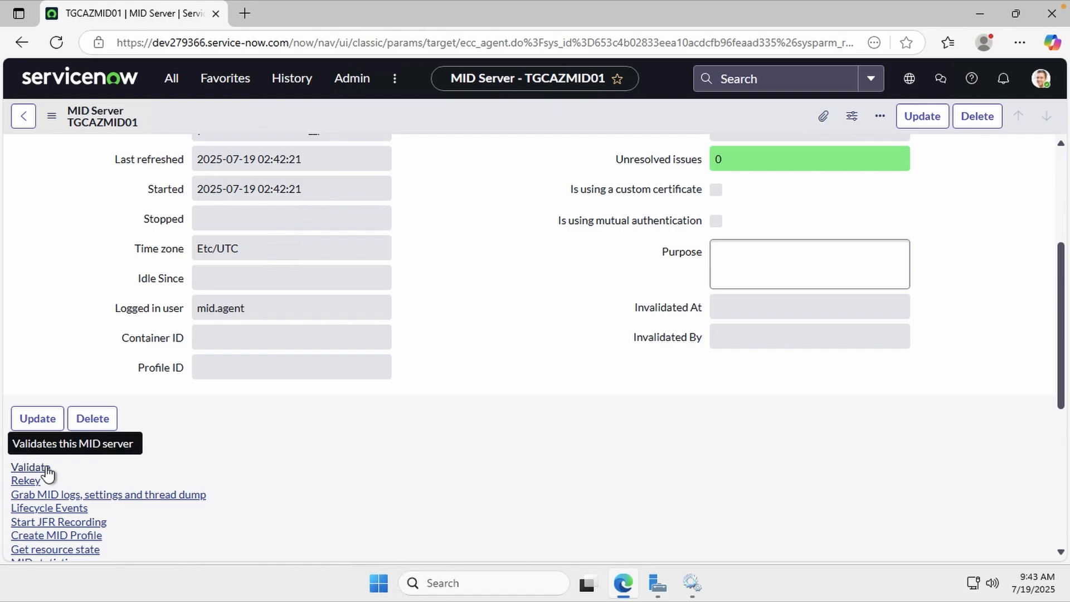
pyautogui.click(46, 470)
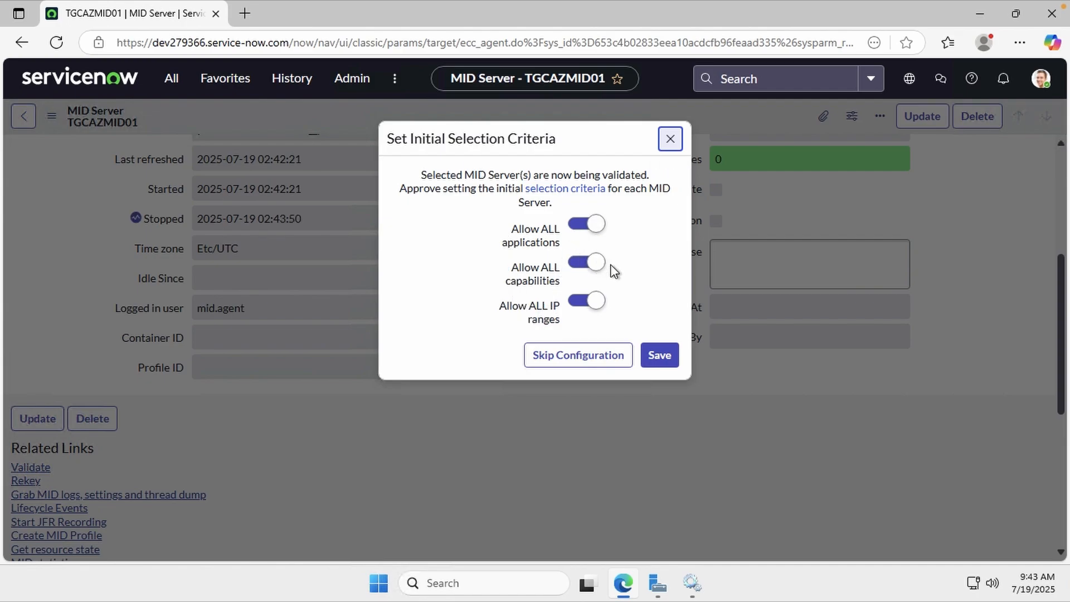
pyautogui.click(660, 356)
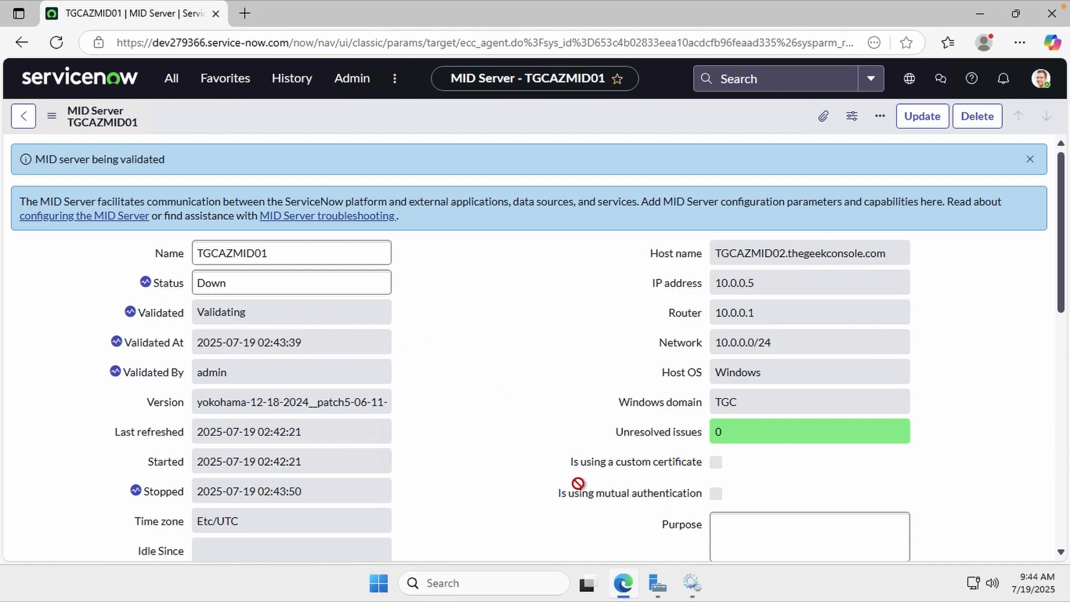
# Refresh the Windows Services list, then return to the TGCAZMID01 MID Server record
pyautogui.click(692, 582)
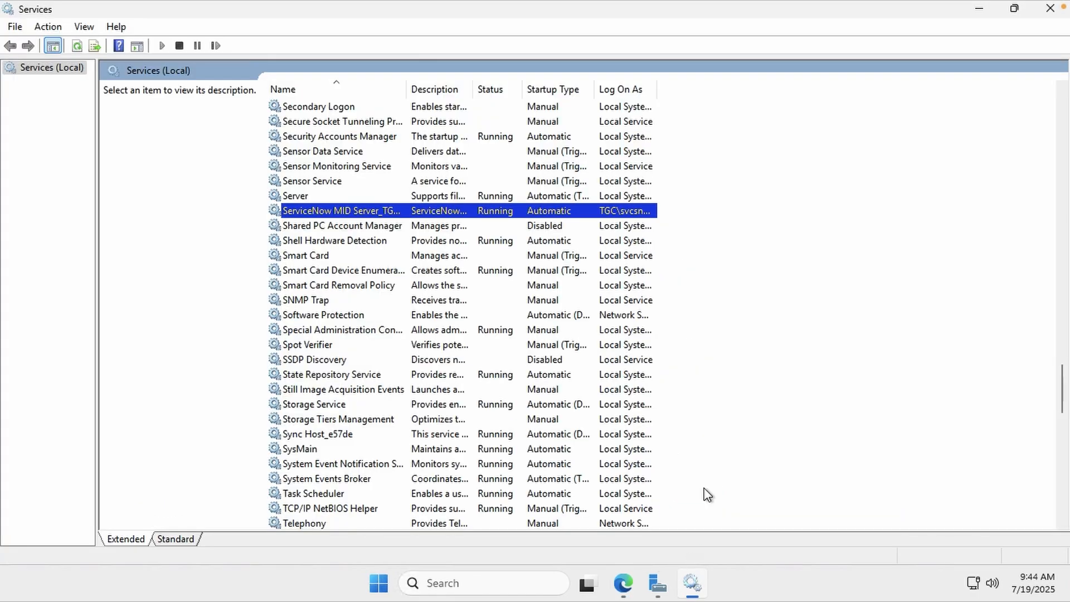
pyautogui.rightClick(792, 220)
pyautogui.click(844, 277)
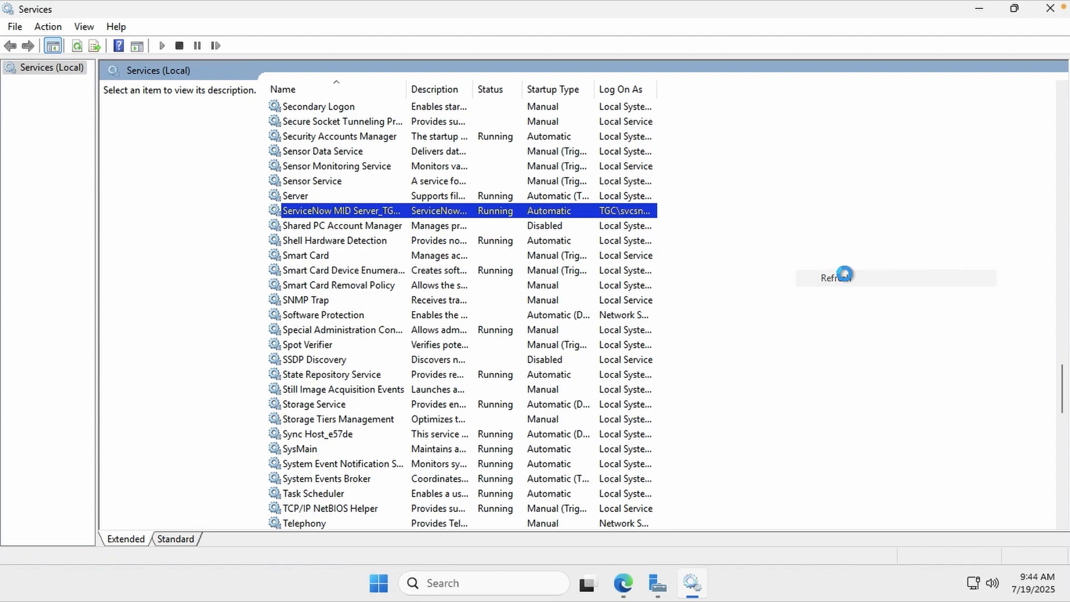
pyautogui.click(975, 11)
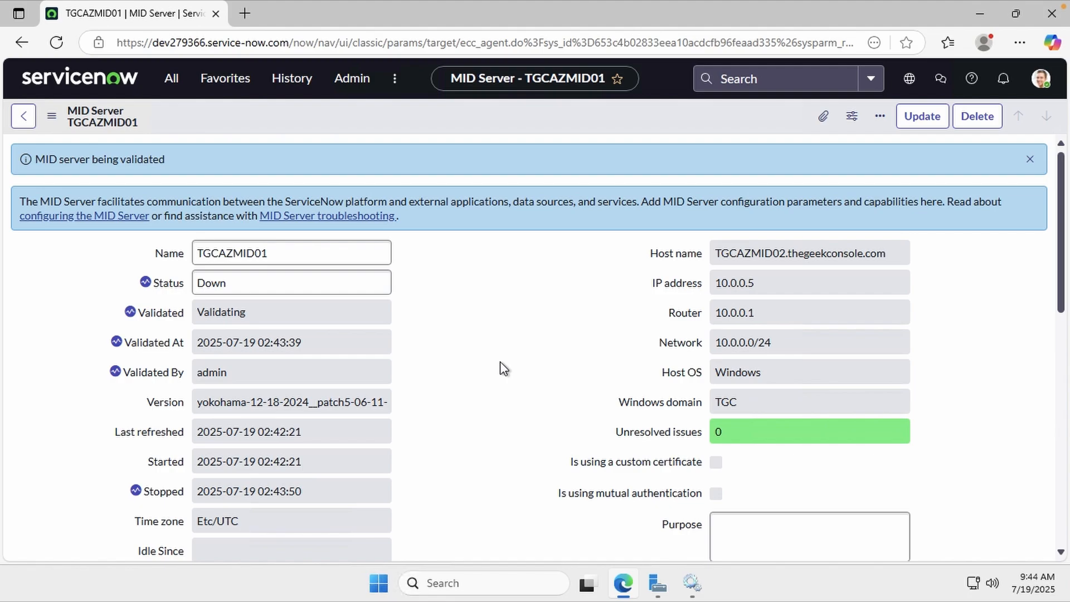
# Reload the TGCAZMID01 form so it shows Status Up and Validated Yes
pyautogui.click(51, 116)
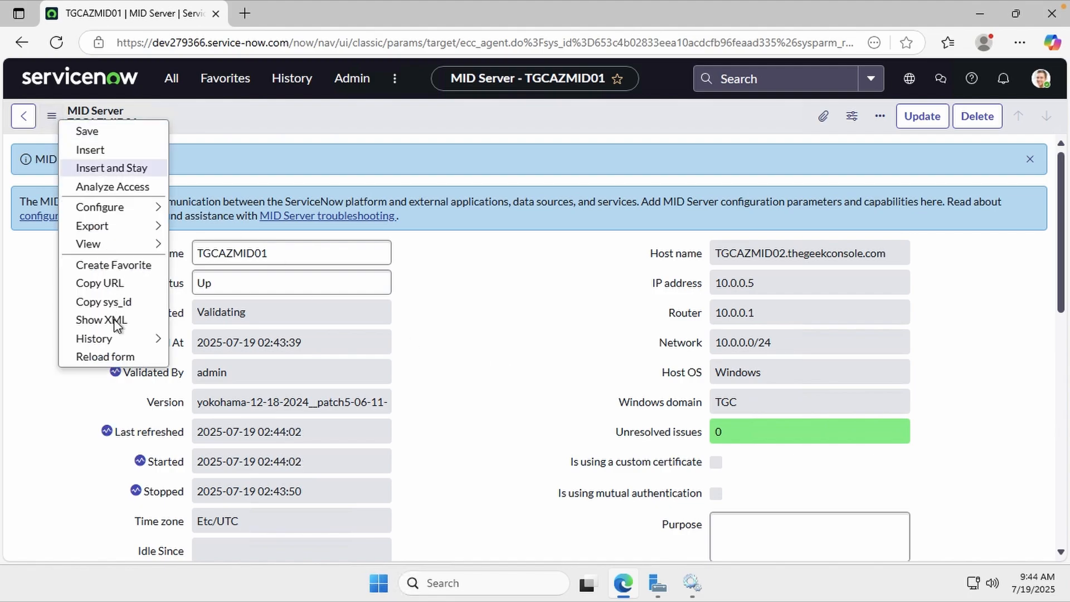
pyautogui.click(112, 357)
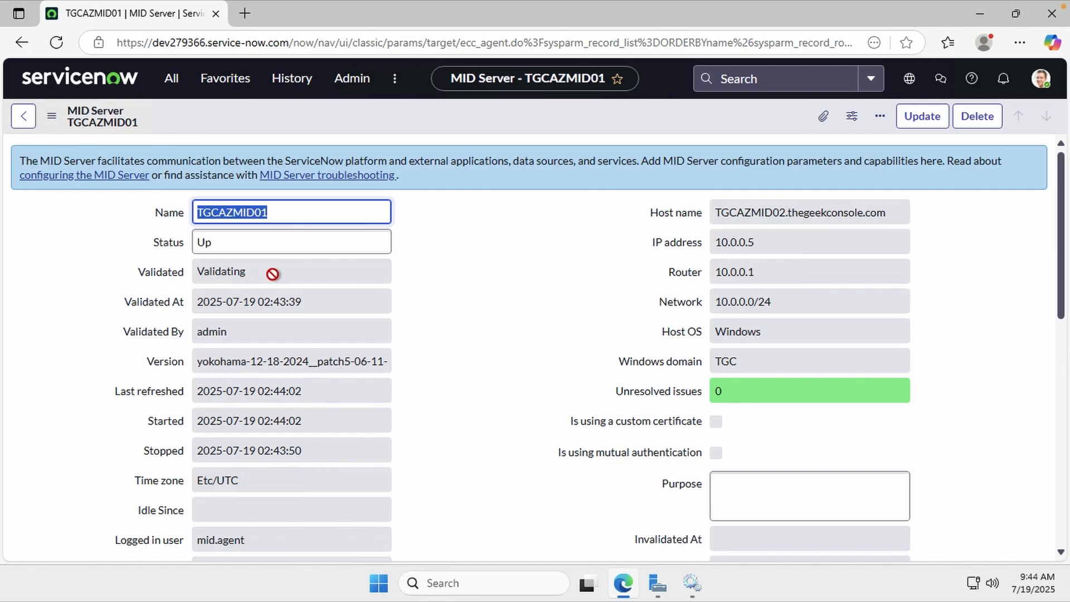
pyautogui.click(450, 291)
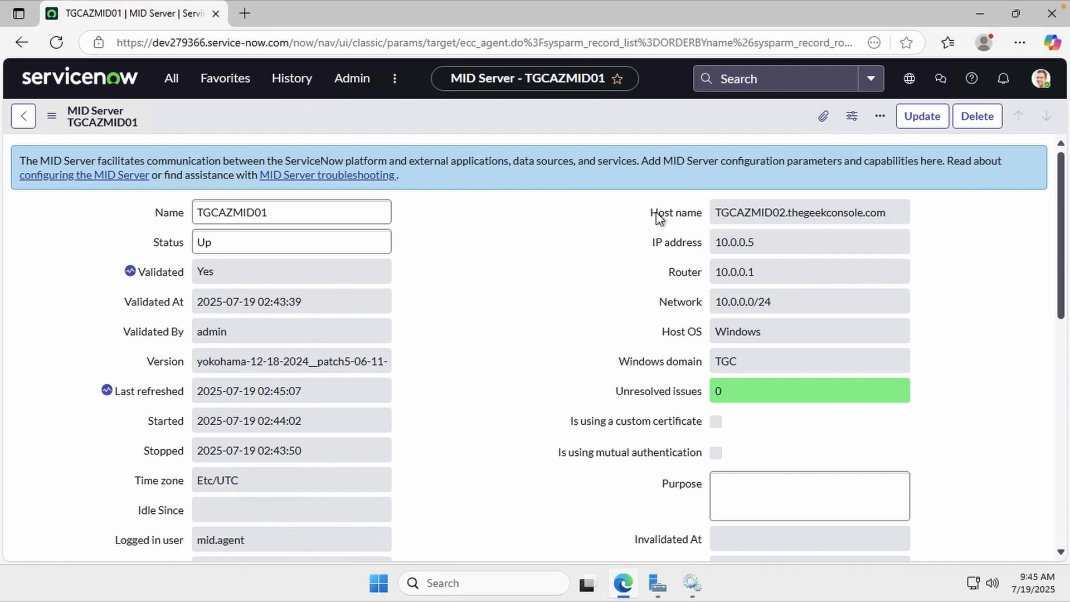
pyautogui.moveTo(774, 2)
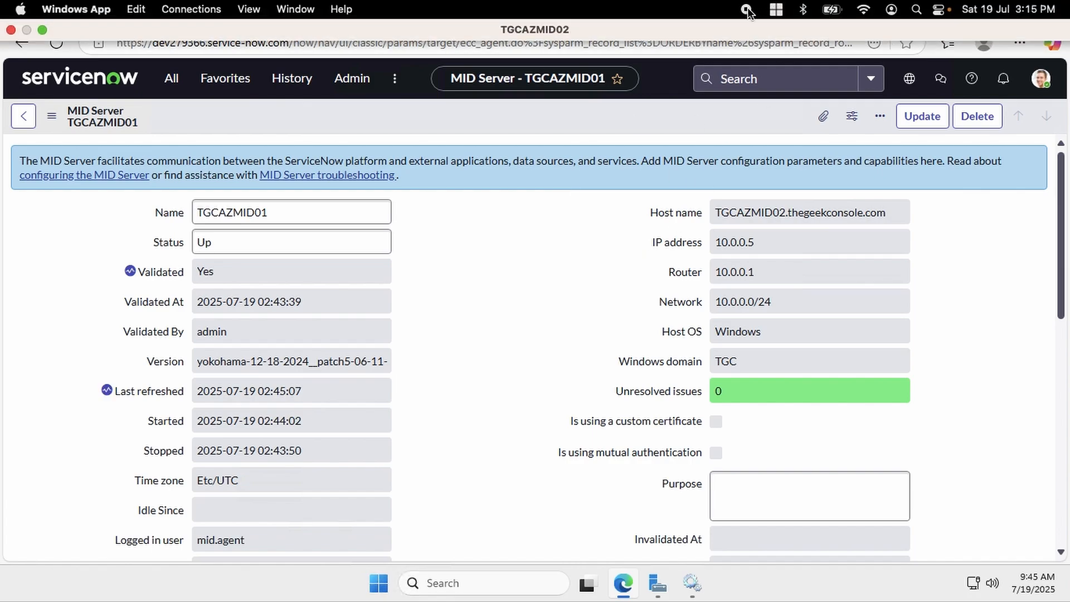